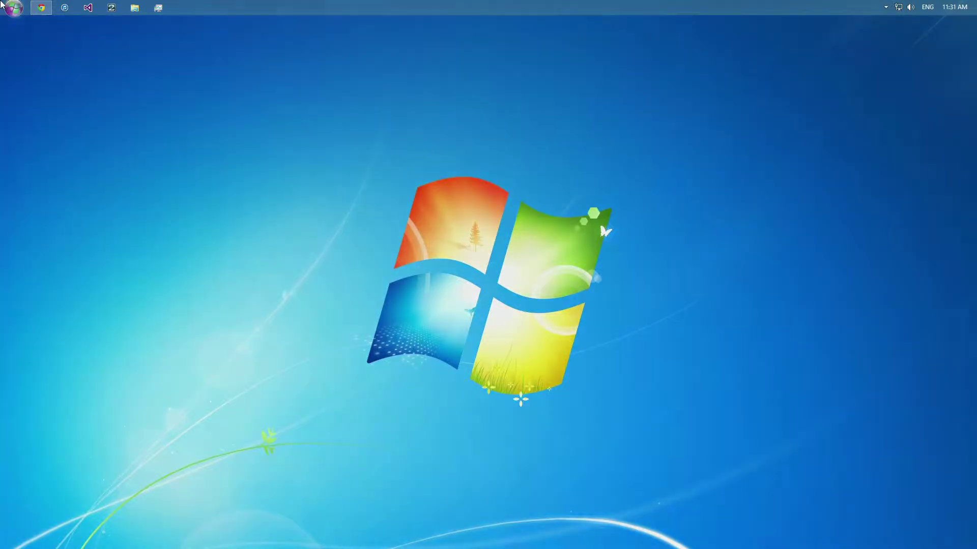
Open the character save editor with the SC5SaveData gamesave loaded, and review and save its settings
click(263, 233)
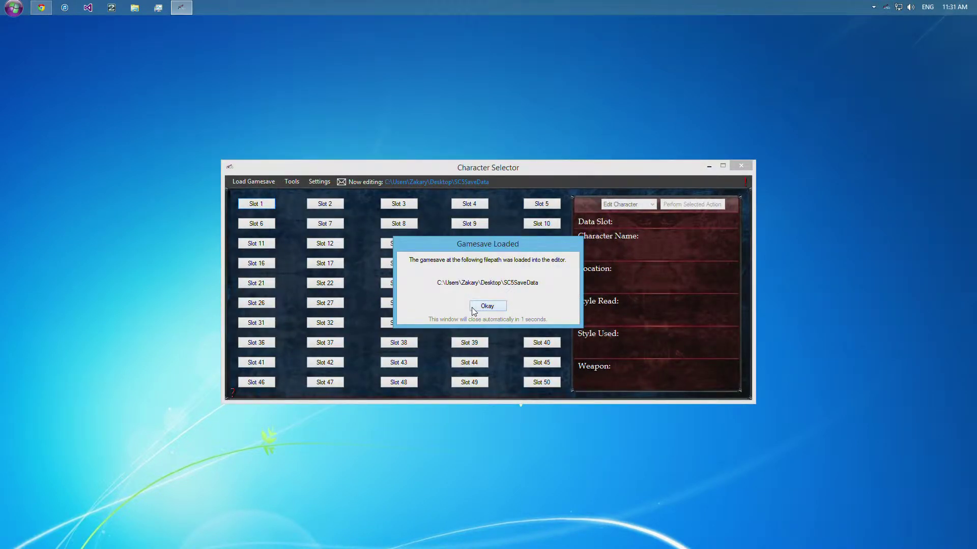
click(319, 181)
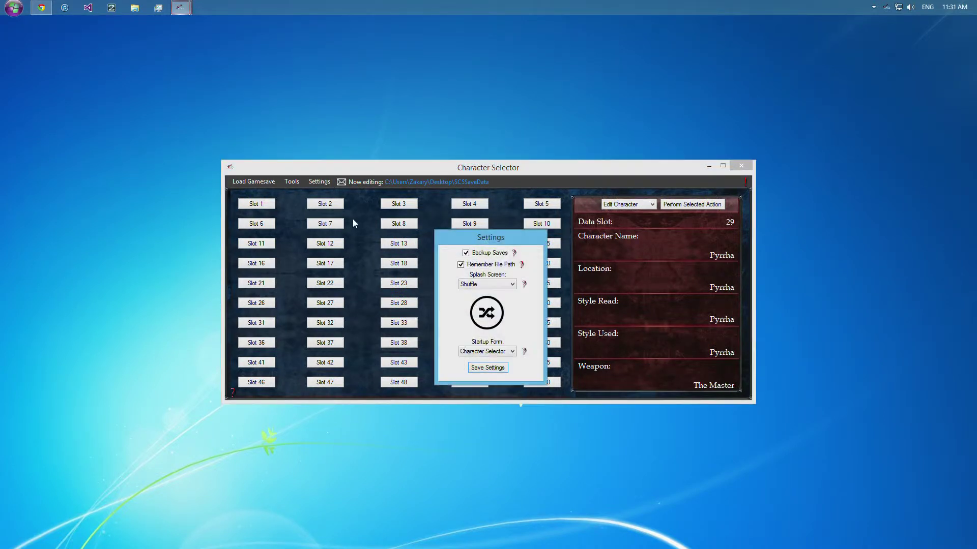
click(487, 368)
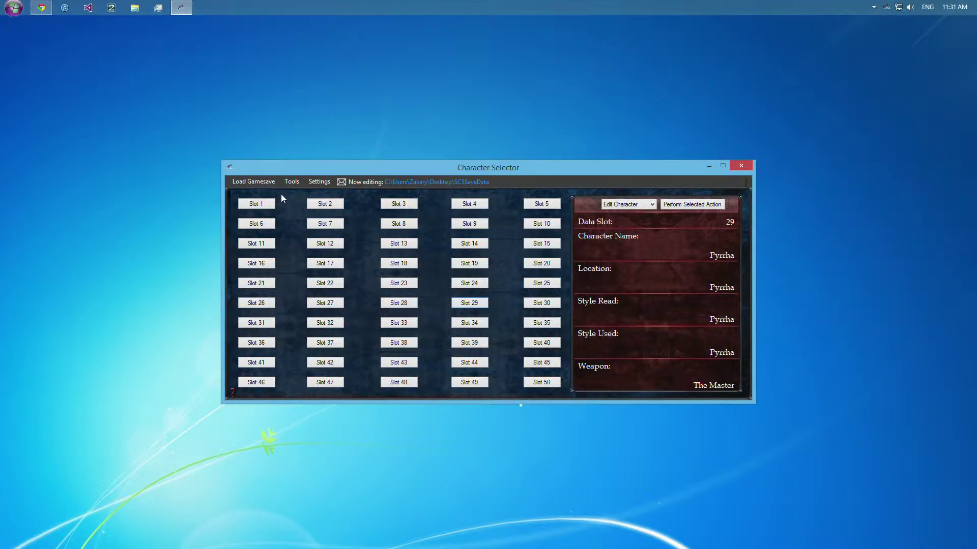
Inspect the character details stored in slots 1, 2, 3, 23, 29, 14 and 7
click(262, 203)
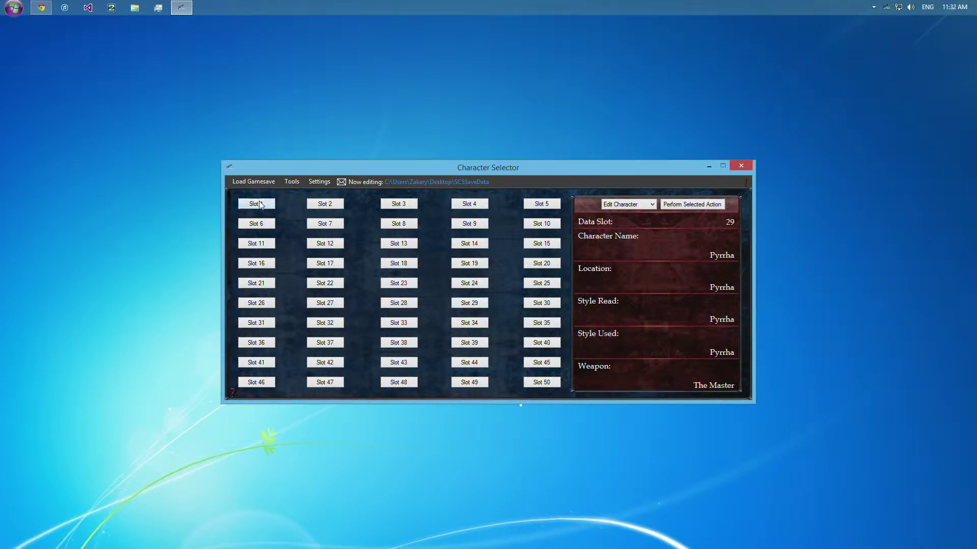
click(328, 205)
click(414, 204)
click(399, 283)
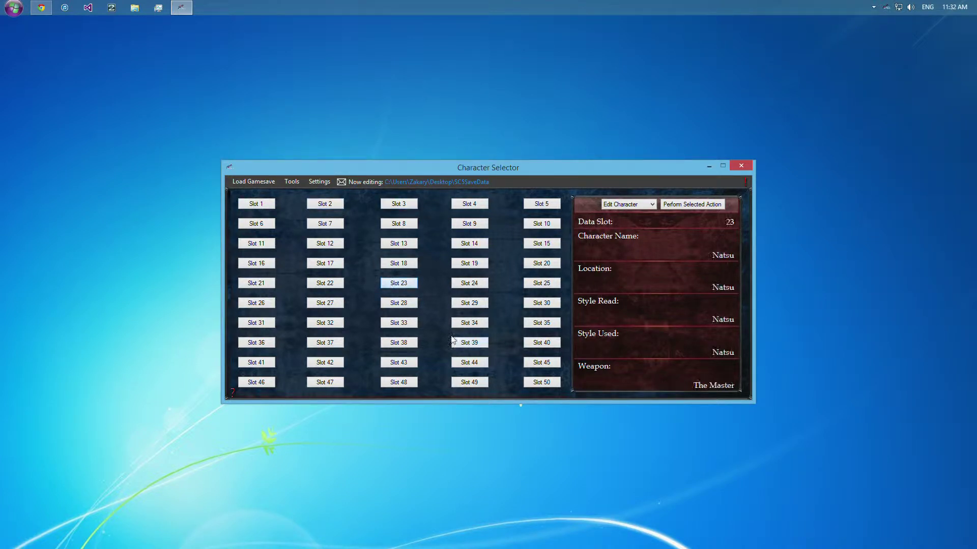
mouse_move(463, 309)
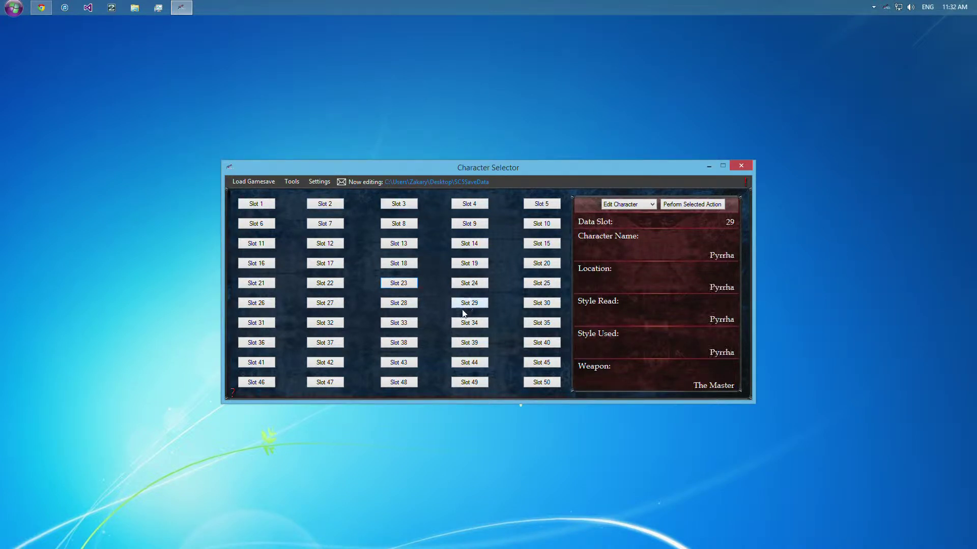
click(466, 245)
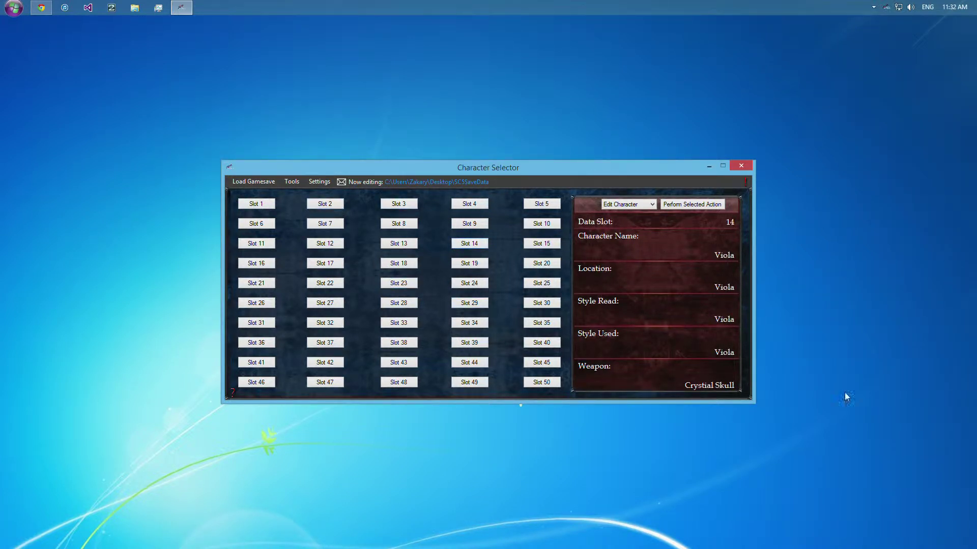
click(273, 205)
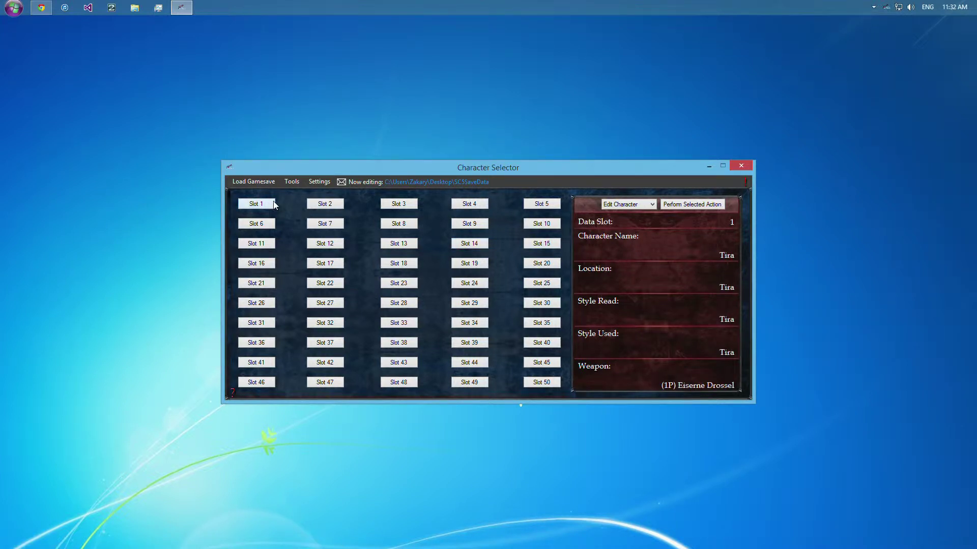
click(323, 225)
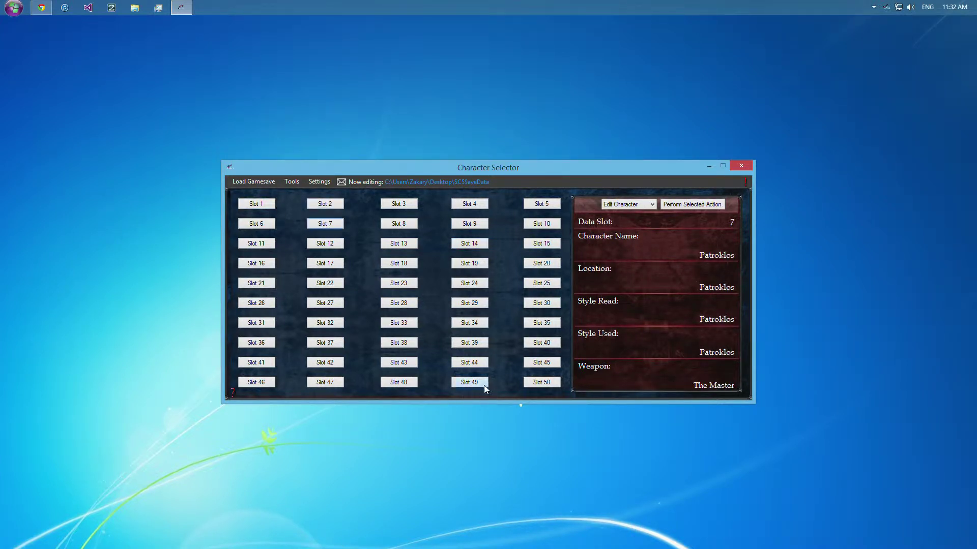
Inspect the contents of slots 49, 39, 34 and 29, ending on slot 1
click(484, 386)
click(476, 344)
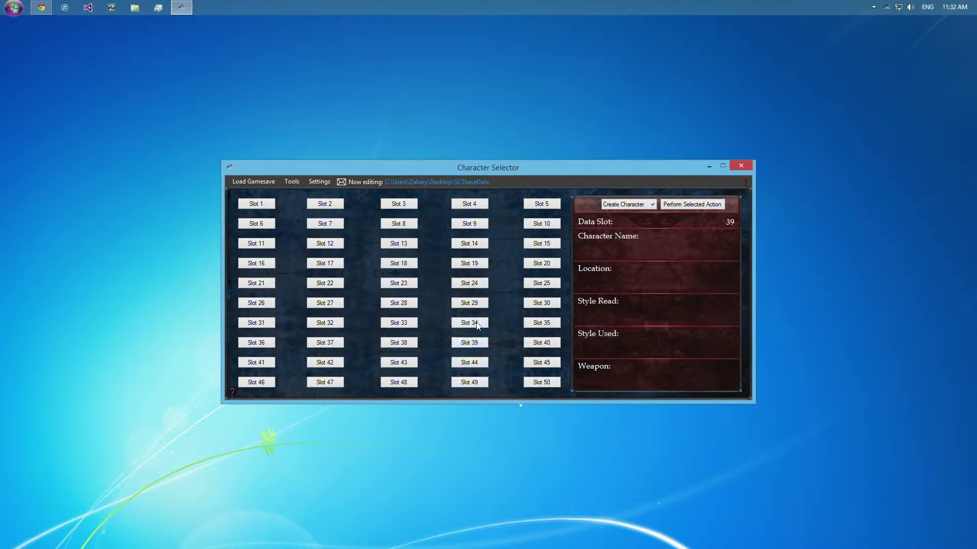
click(478, 326)
click(477, 306)
click(269, 205)
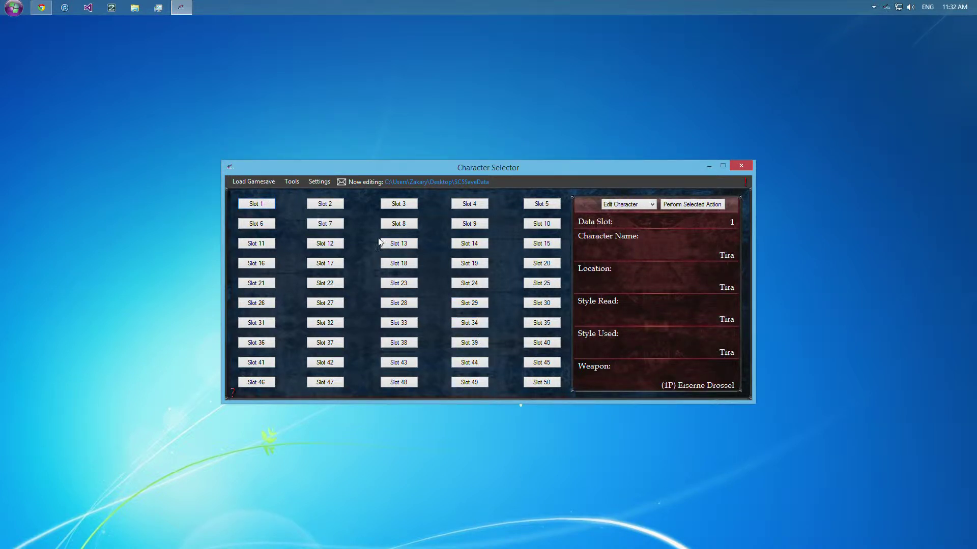
Compare the actions available for empty slot 46 with those available for the occupied slot 1
click(263, 385)
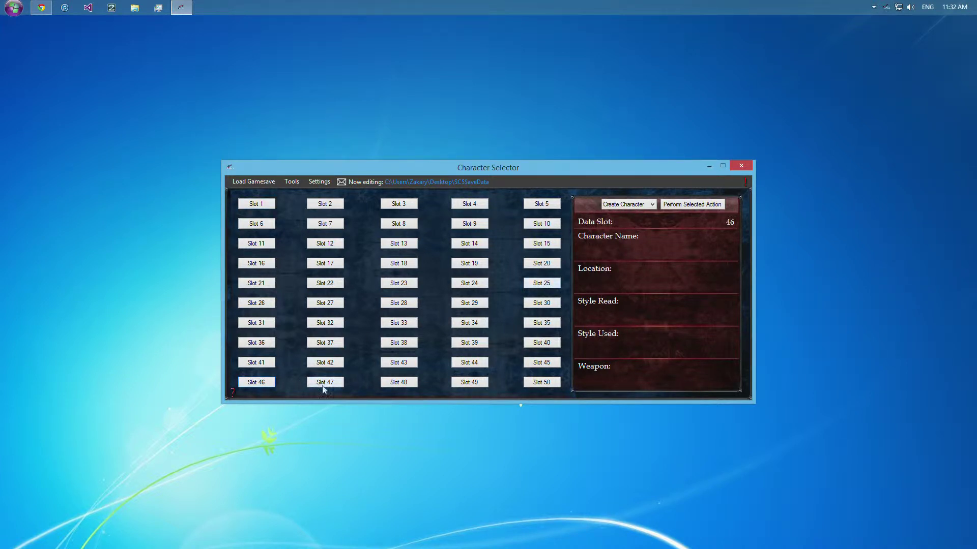
click(639, 208)
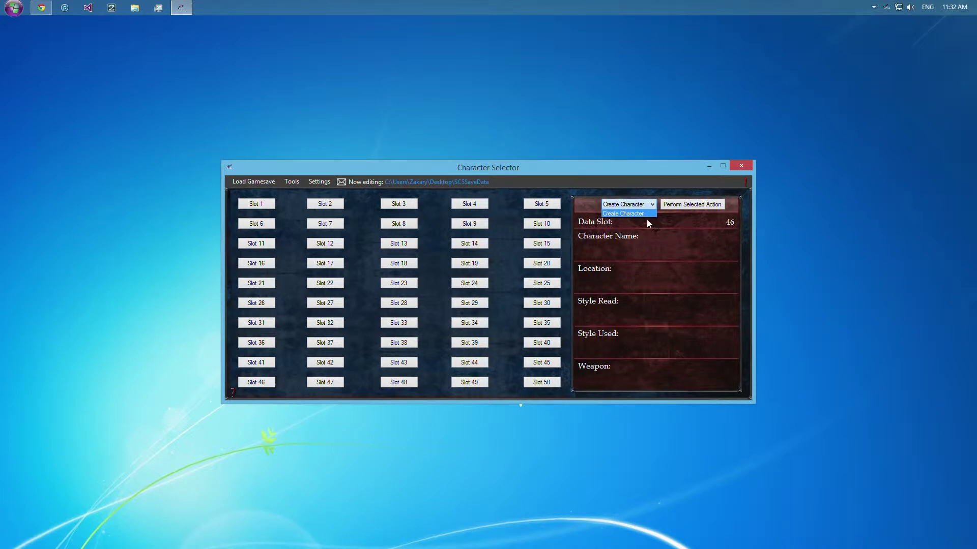
click(647, 212)
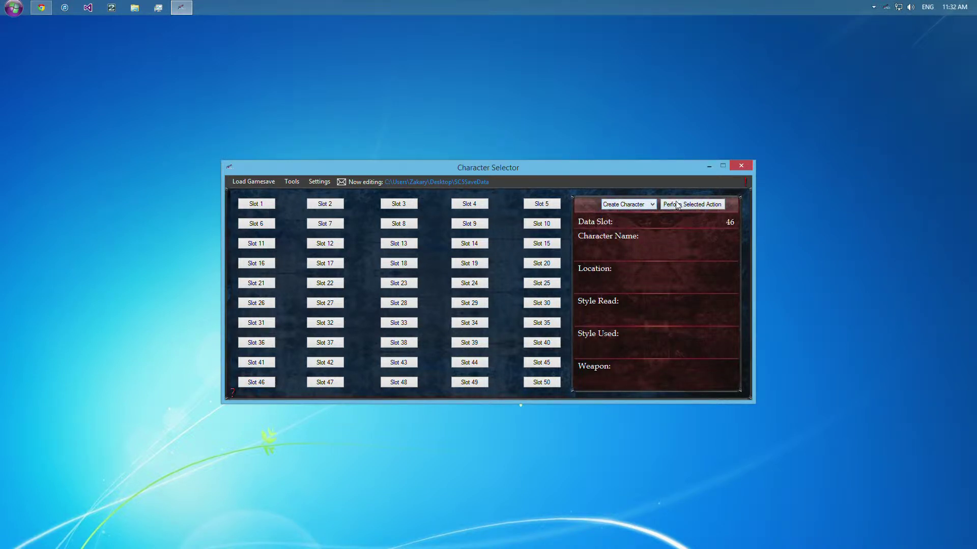
click(268, 206)
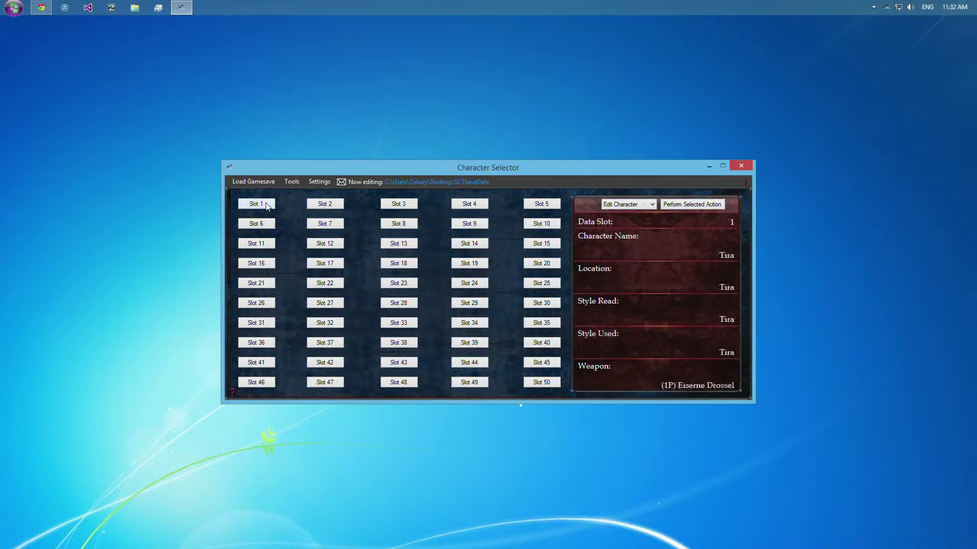
click(649, 206)
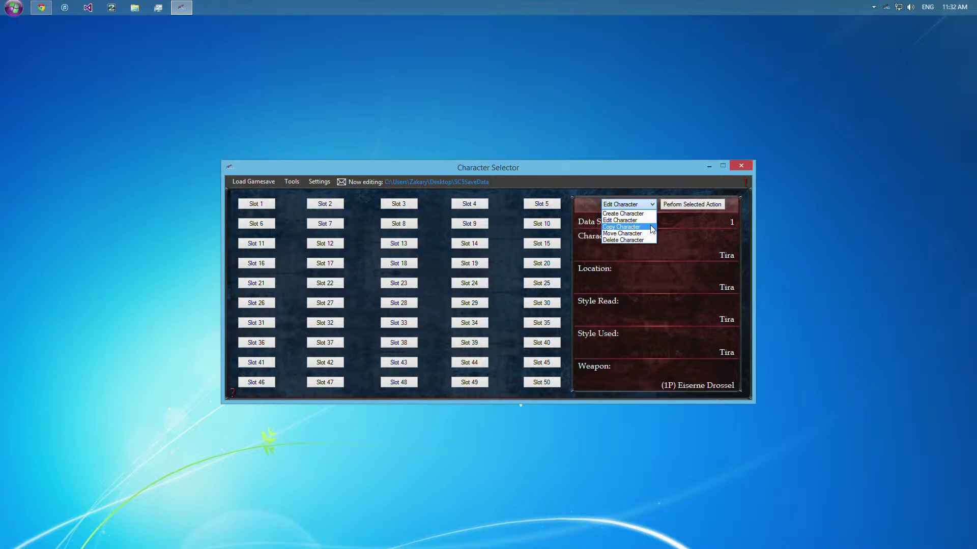
click(264, 207)
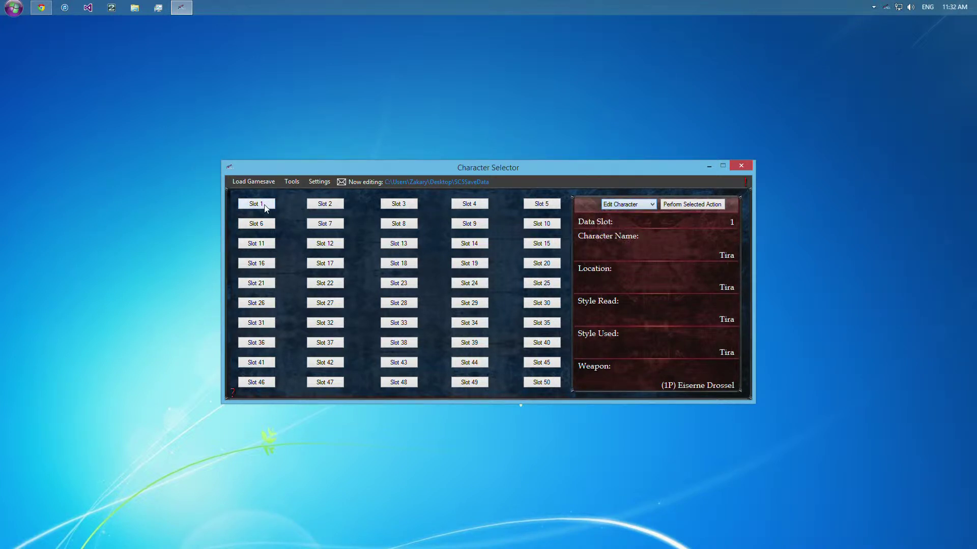
Run the Create Character action on data slot 1 and accept overwriting its existing character
click(256, 385)
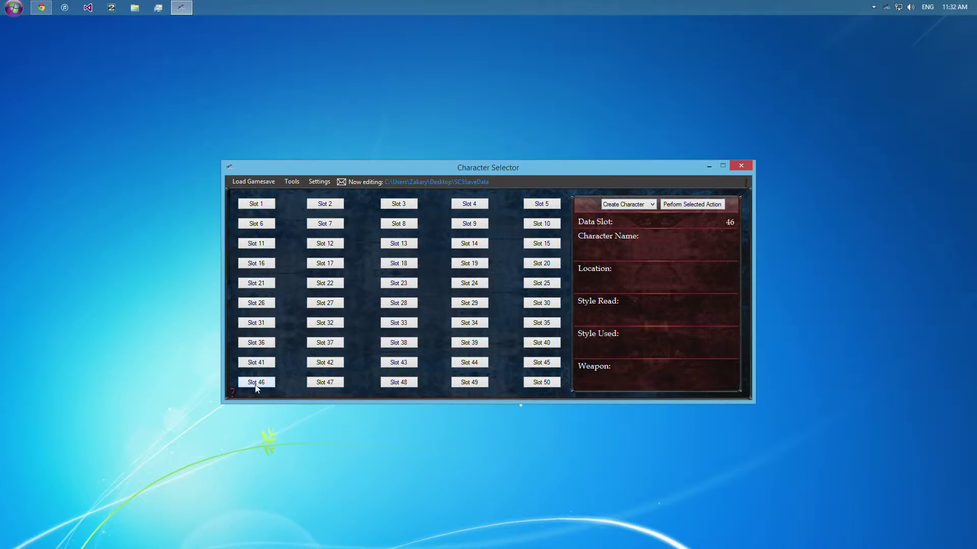
click(271, 206)
click(635, 206)
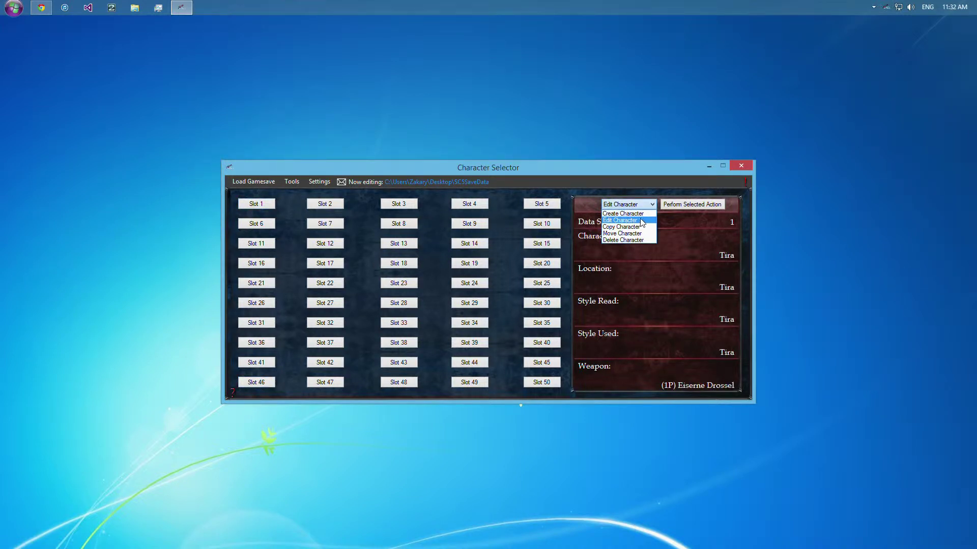
click(638, 213)
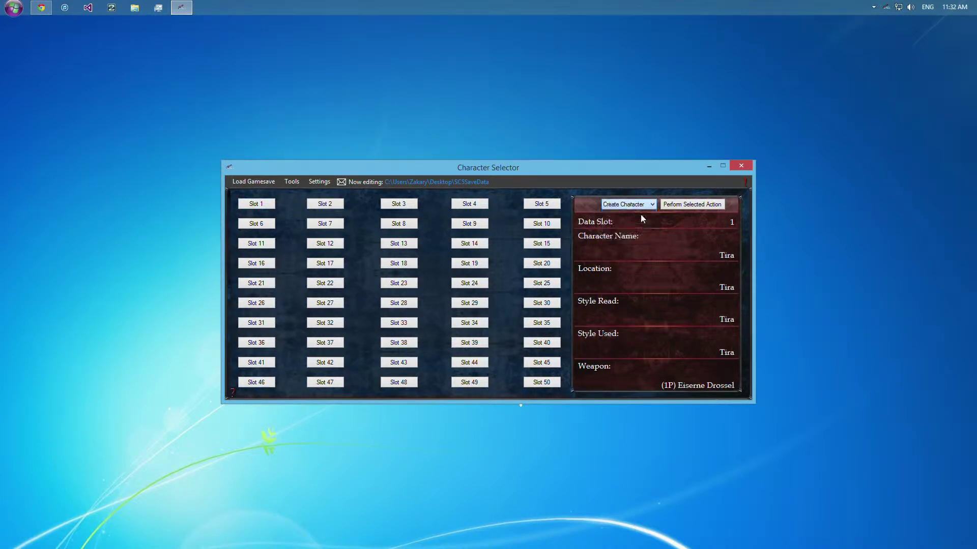
click(666, 208)
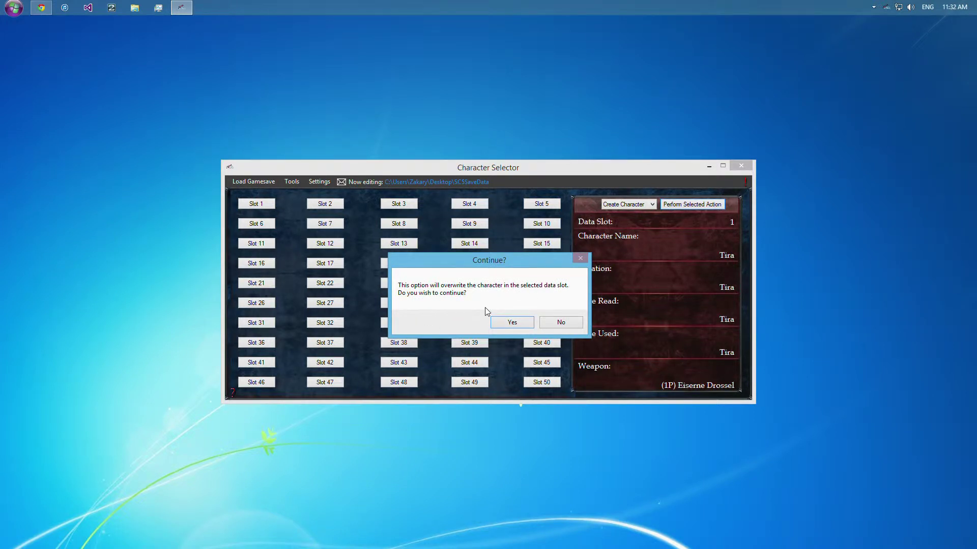
click(513, 324)
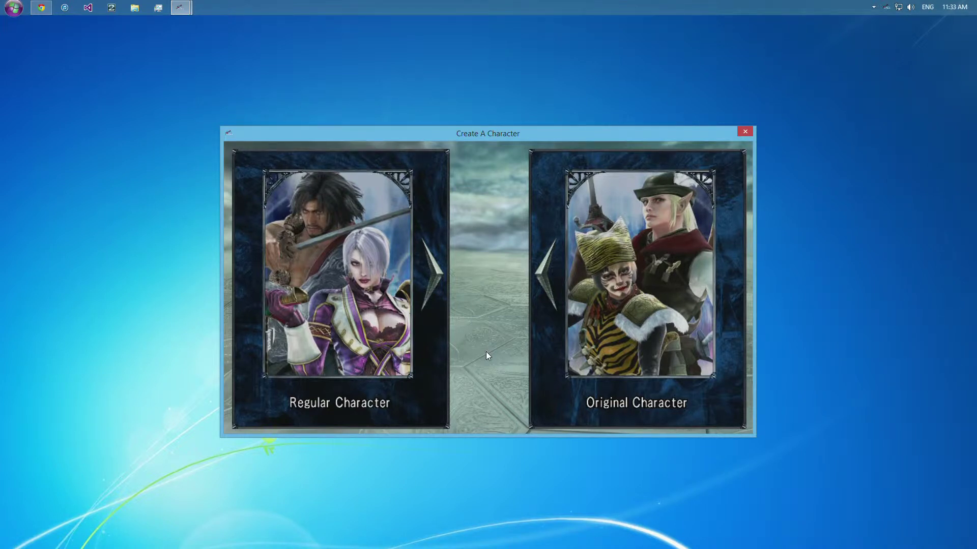
click(595, 321)
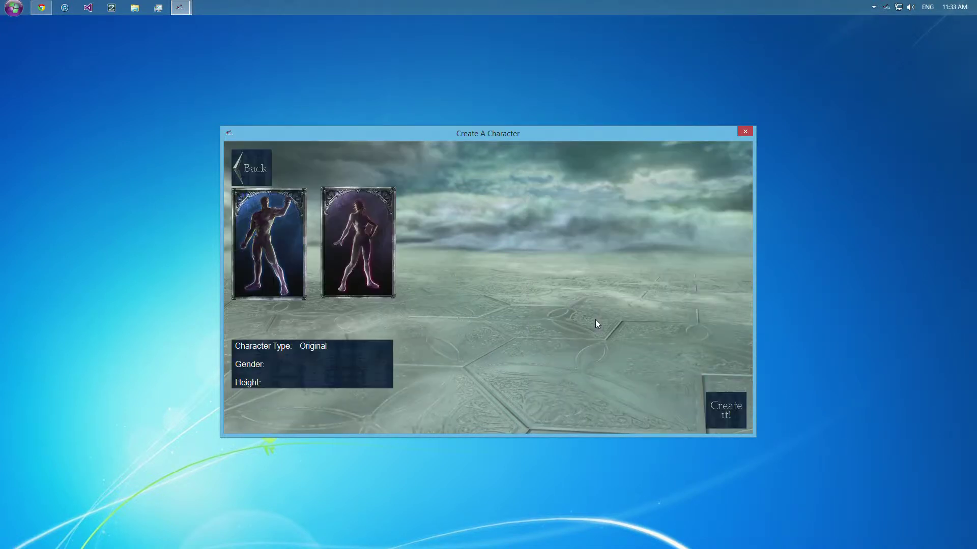
click(266, 232)
click(250, 169)
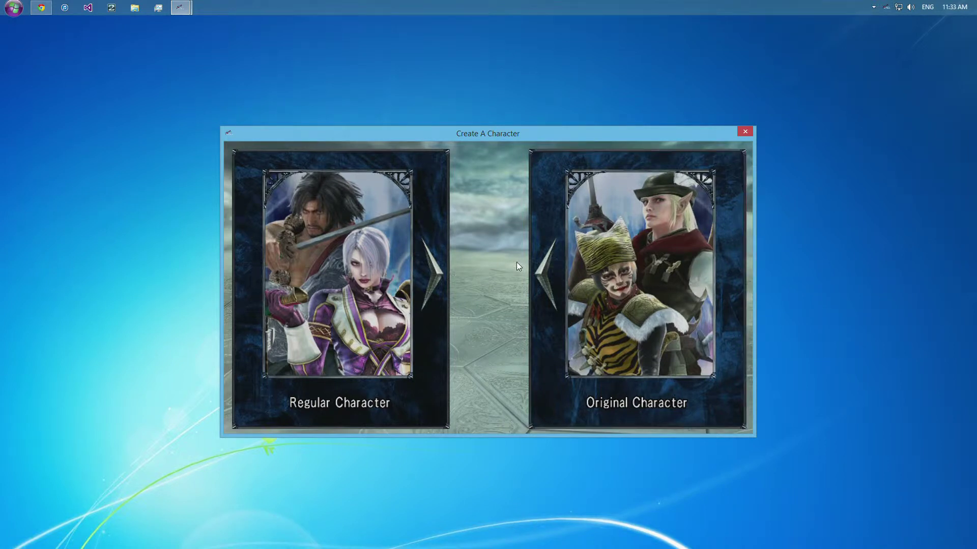
Choose the Original character type and try both genders, settling on a male with Height 5
click(651, 251)
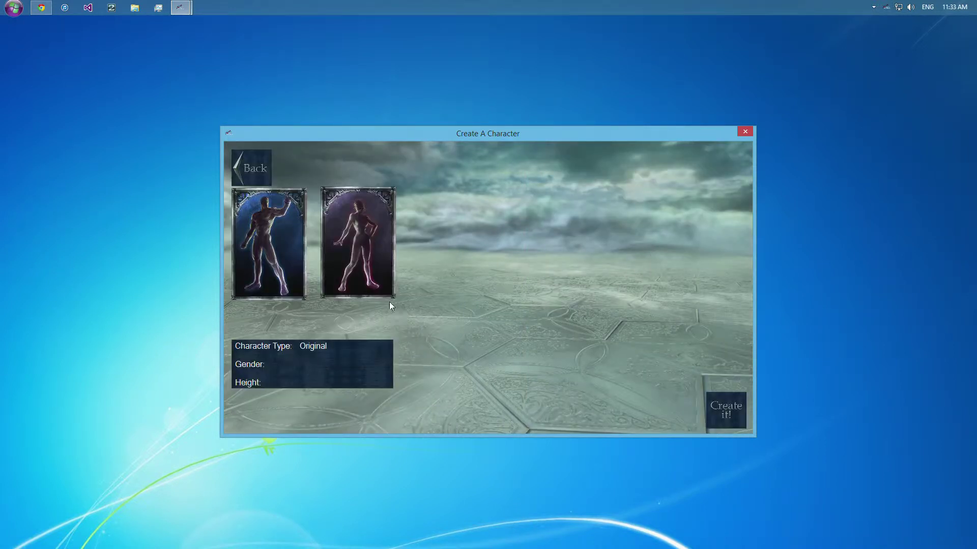
click(374, 265)
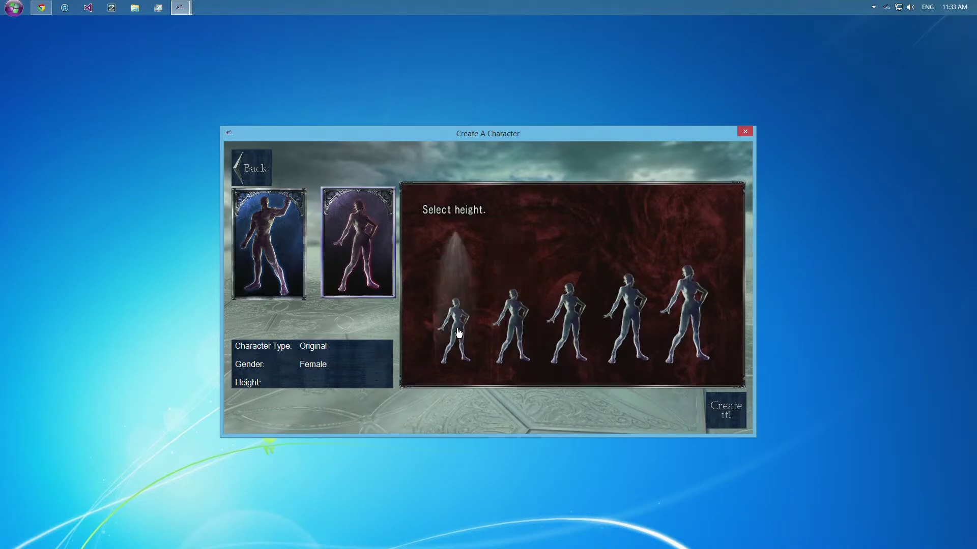
click(281, 246)
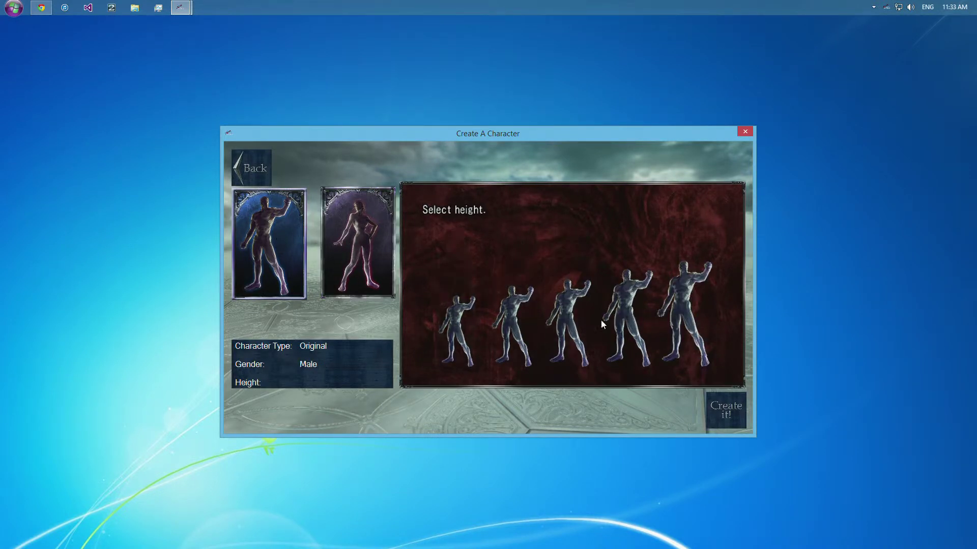
click(672, 318)
click(513, 315)
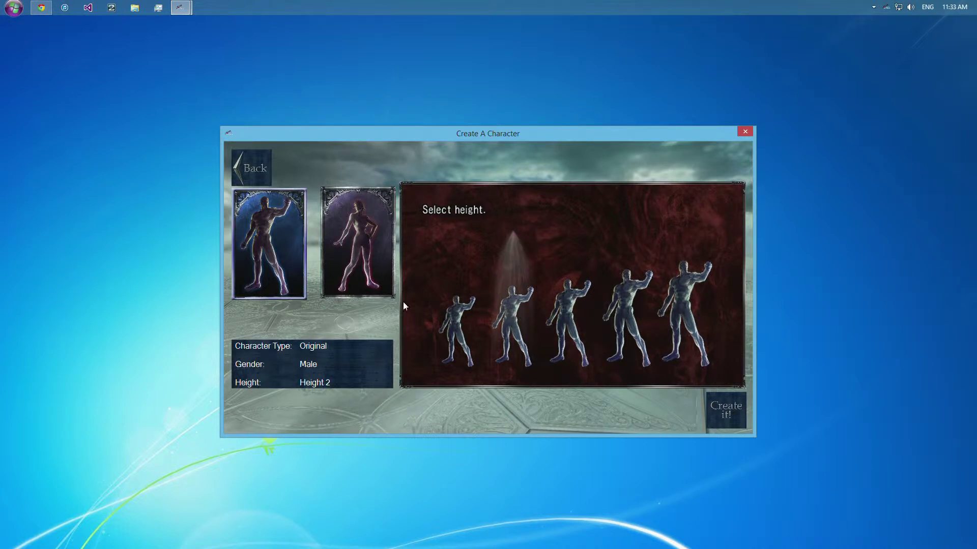
click(689, 309)
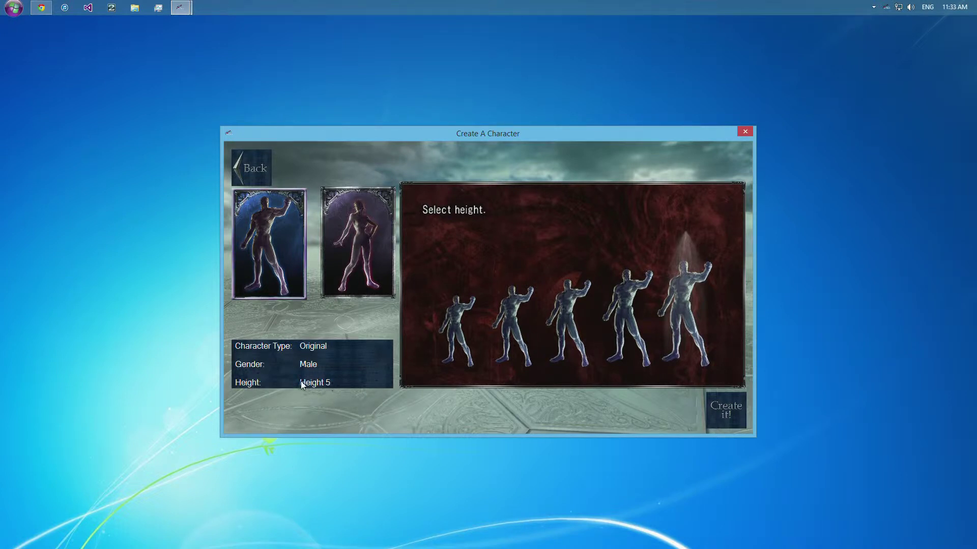
Try creating an original female character with Height 2, decline overwriting data slot 1, and go back to the character type choice
click(379, 232)
click(509, 315)
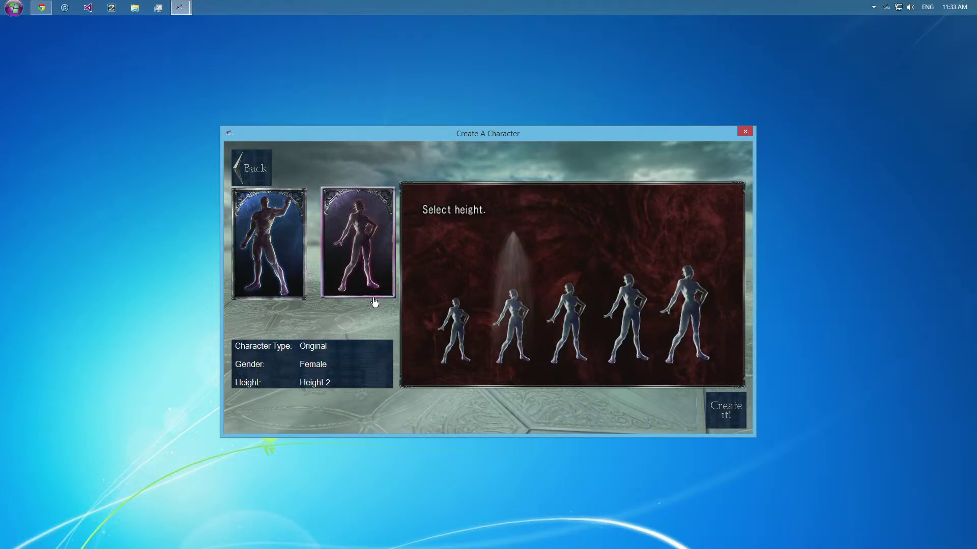
click(726, 409)
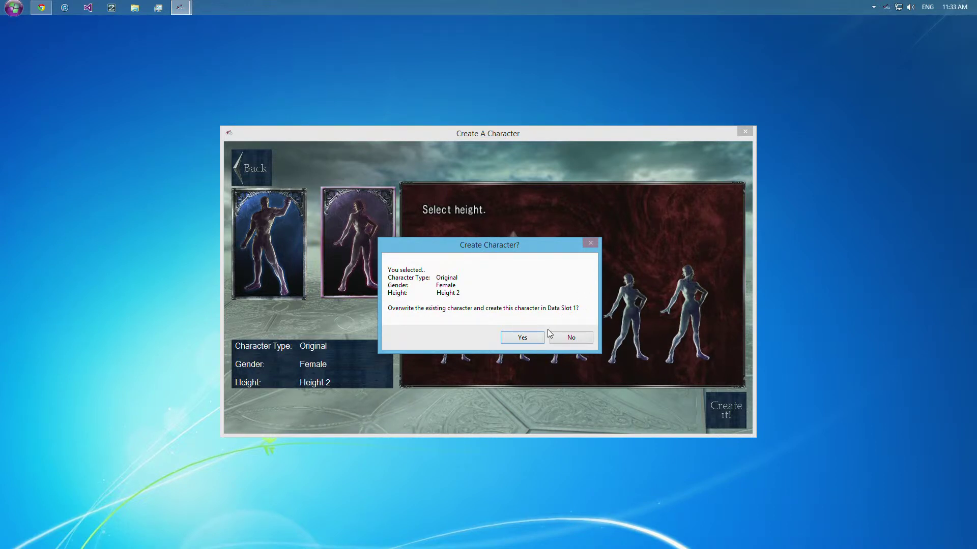
click(562, 339)
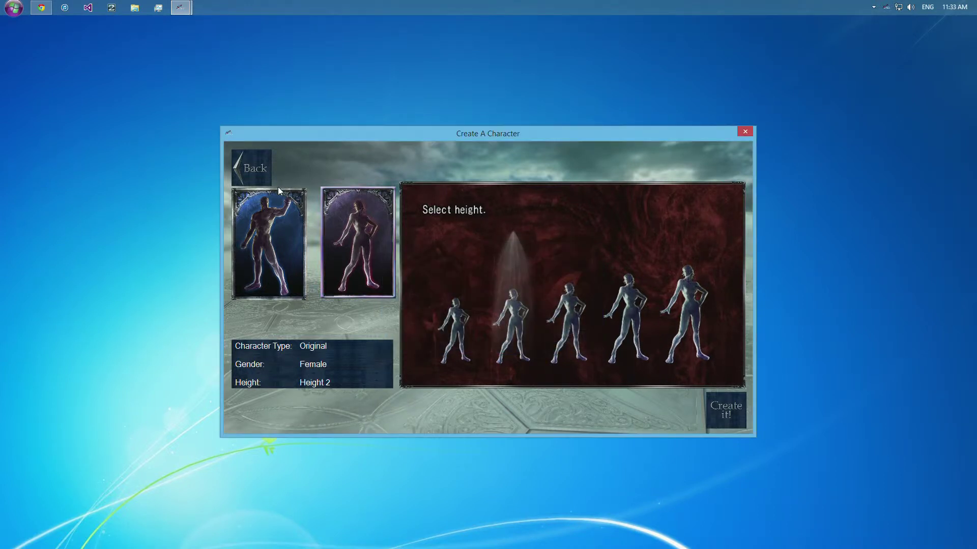
click(240, 168)
Choose the Regular character type and try several characters from the roster, including Yosh and Natsu
click(415, 259)
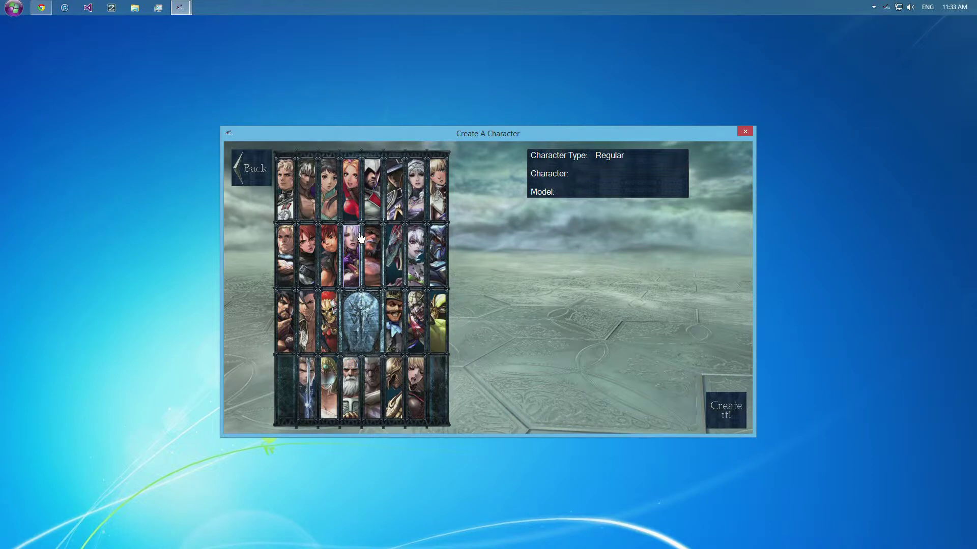
click(373, 255)
click(390, 326)
click(327, 350)
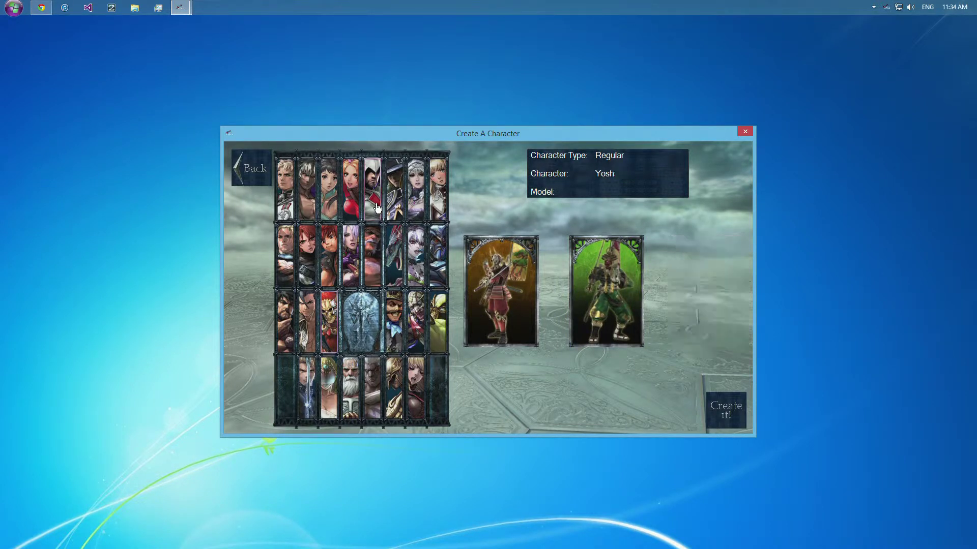
click(397, 314)
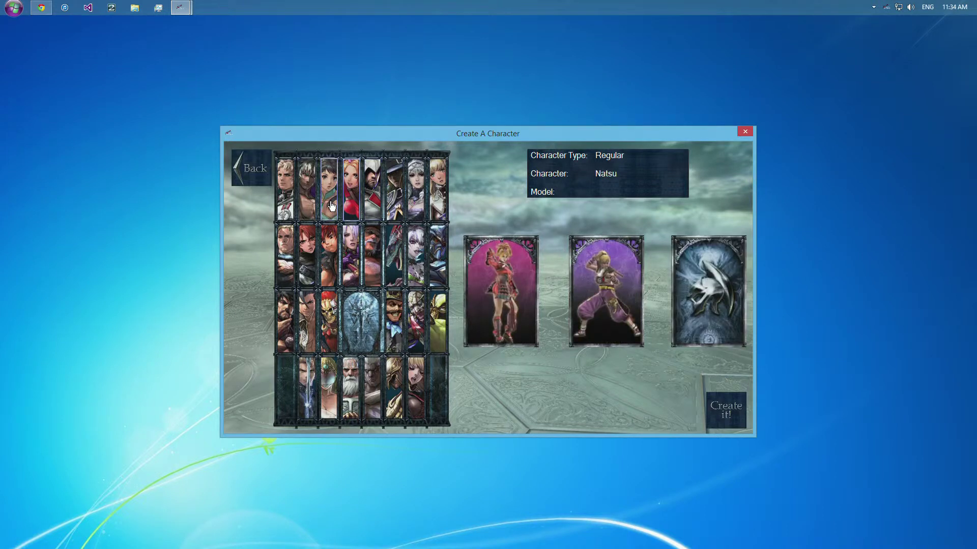
Try creating a regular Patroklos with the 1P model, then decline overwriting data slot 1
click(283, 208)
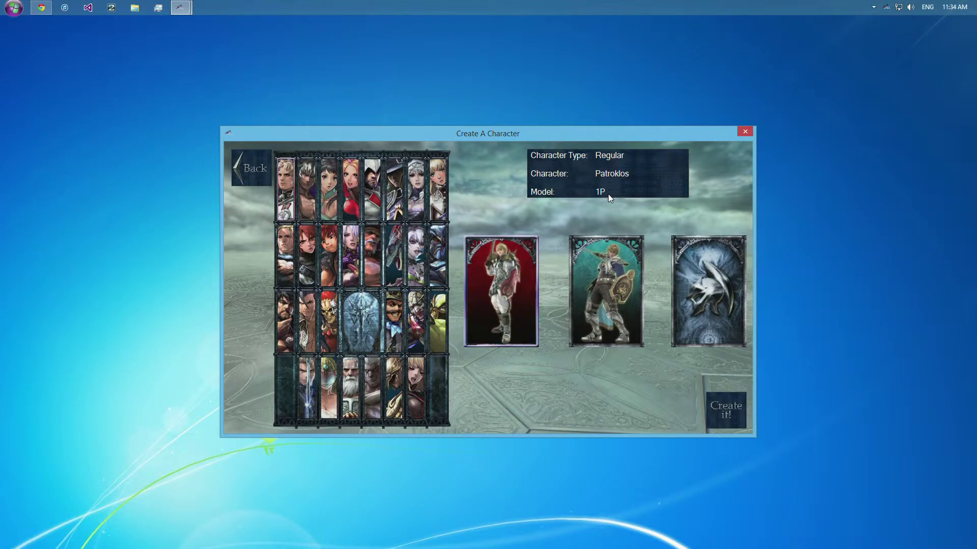
click(726, 411)
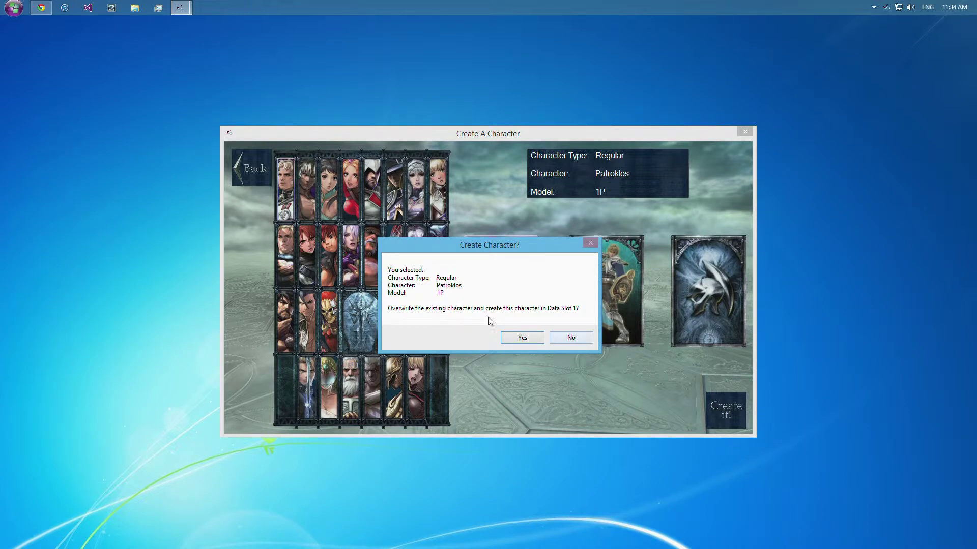
click(571, 338)
Create a regular Tira with the Customizable model in data slot 1, accepting the overwrite of its existing character
click(416, 255)
click(698, 344)
click(739, 417)
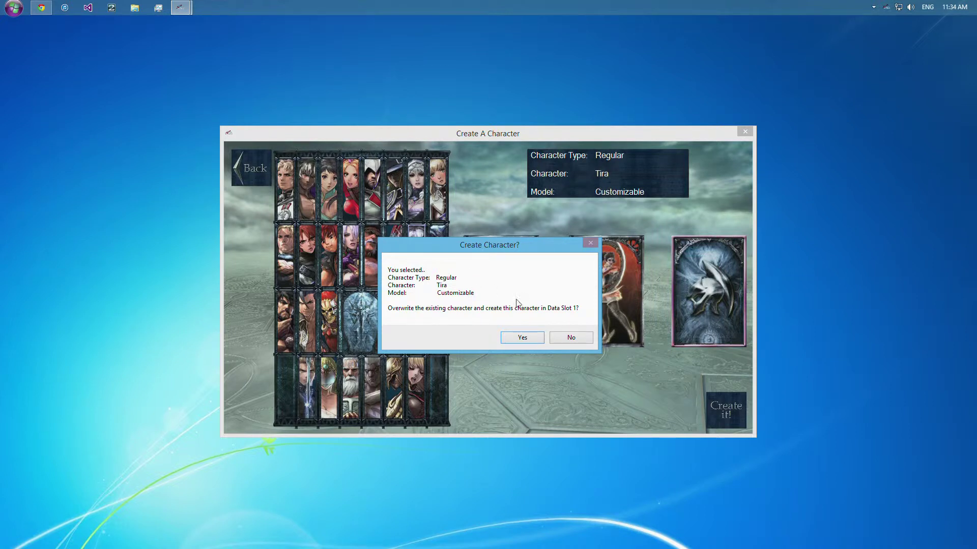
click(535, 337)
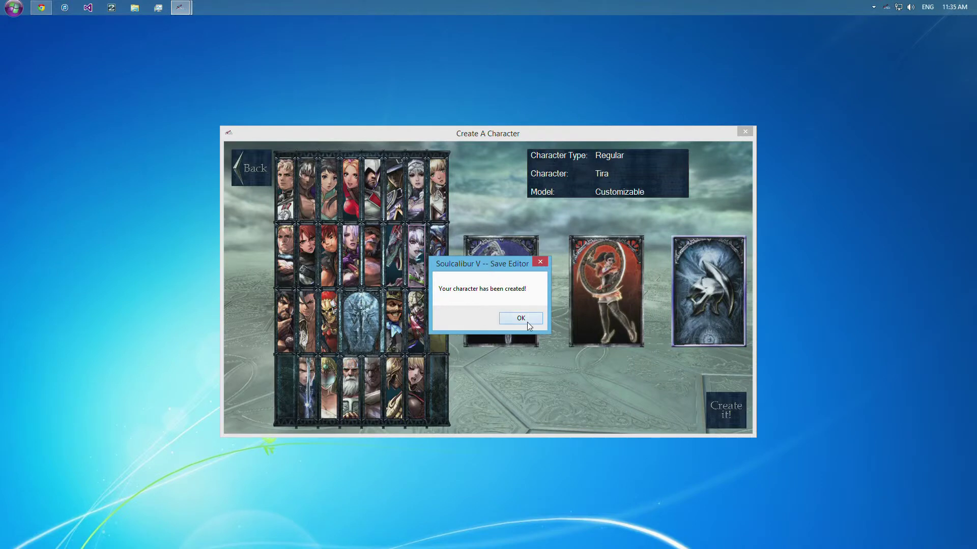
click(527, 322)
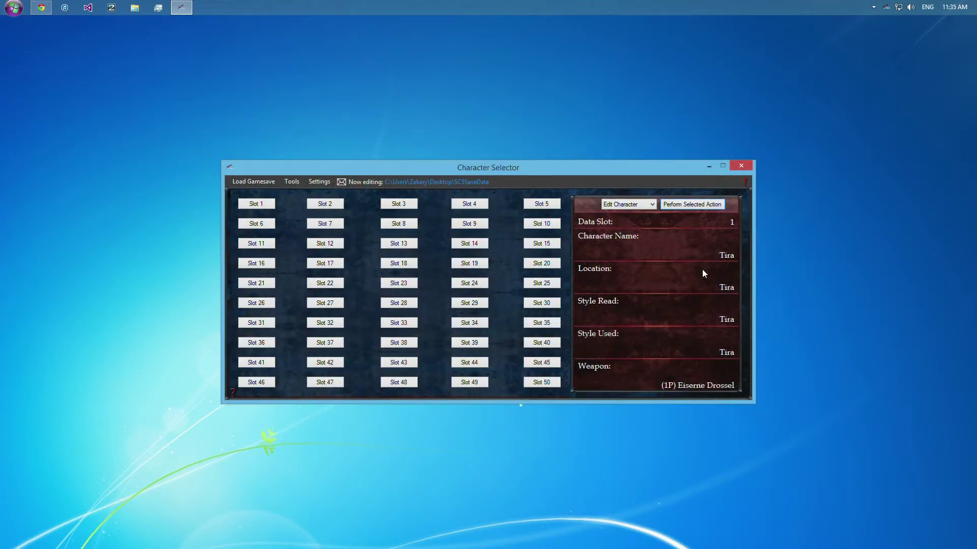
Run Copy Character on data slot 1, switch the copy source to Slot 31, and close the dialog without copying
click(641, 208)
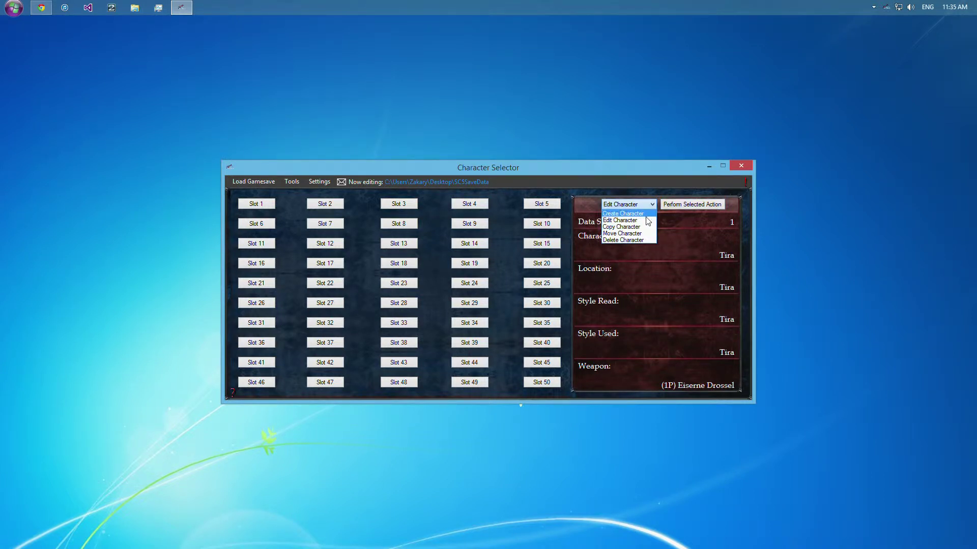
click(644, 227)
click(676, 206)
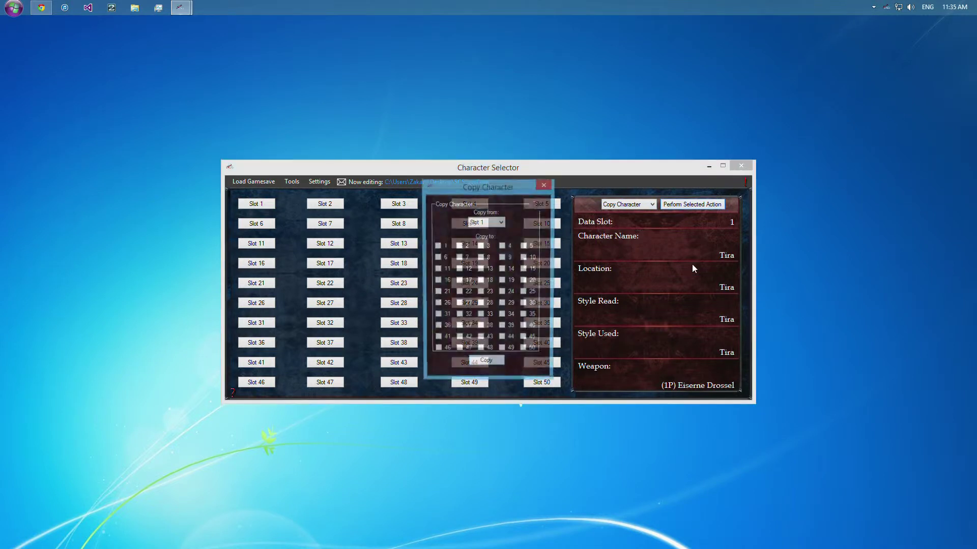
click(492, 225)
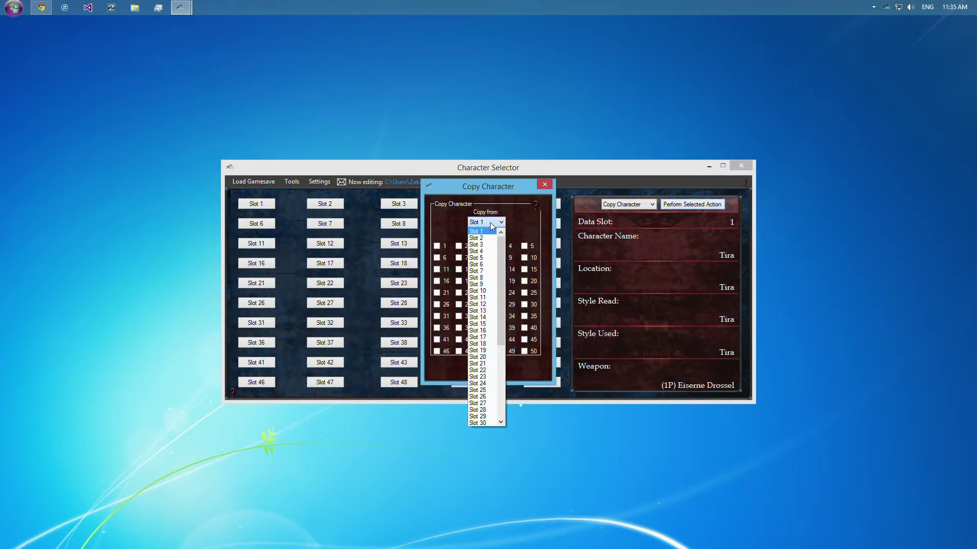
scroll(484, 305, down, 4)
click(483, 351)
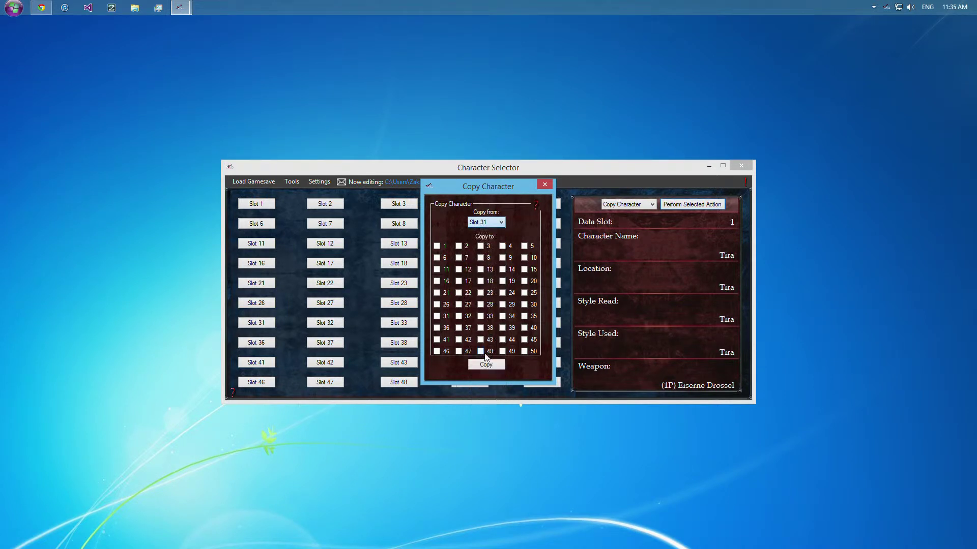
click(544, 184)
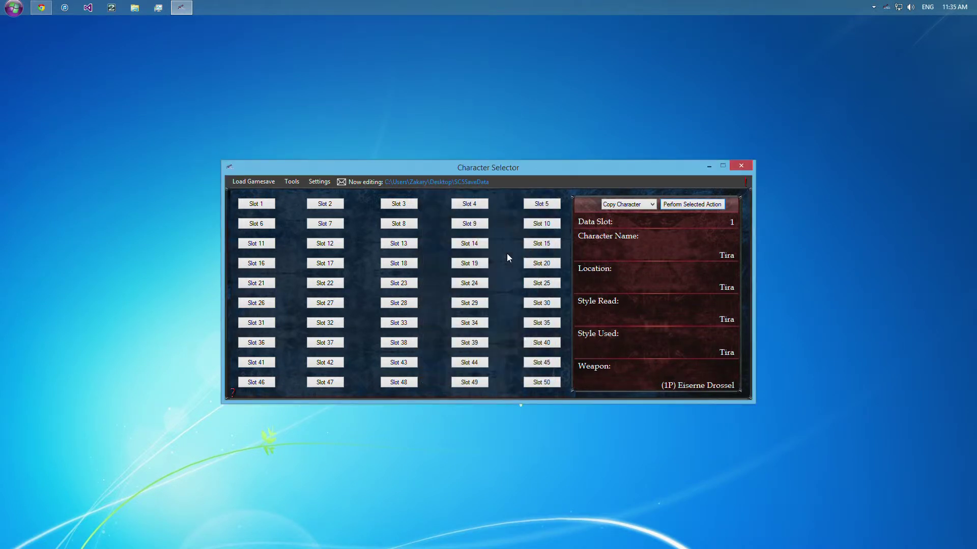
Select slot 31 and run the Copy Character action on it
click(257, 323)
click(629, 204)
click(630, 219)
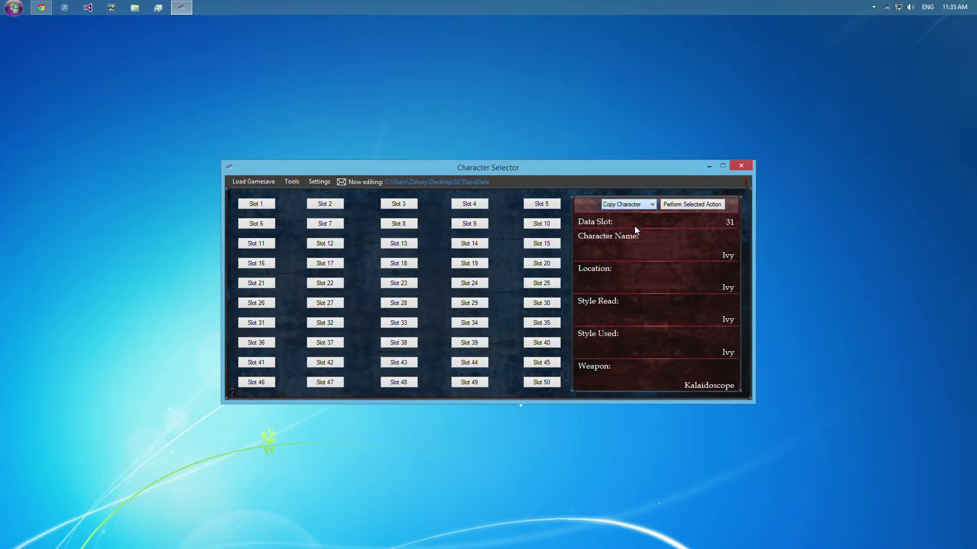
click(676, 209)
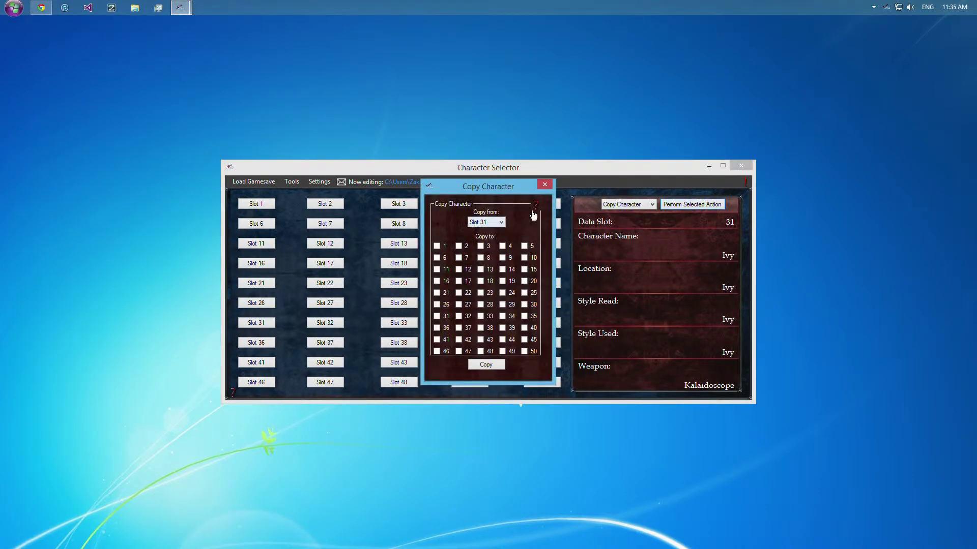
Mark slots 1 and 50 as the destinations and copy the slot 31 character to them
click(442, 247)
click(464, 250)
click(478, 248)
click(485, 248)
click(460, 248)
click(529, 352)
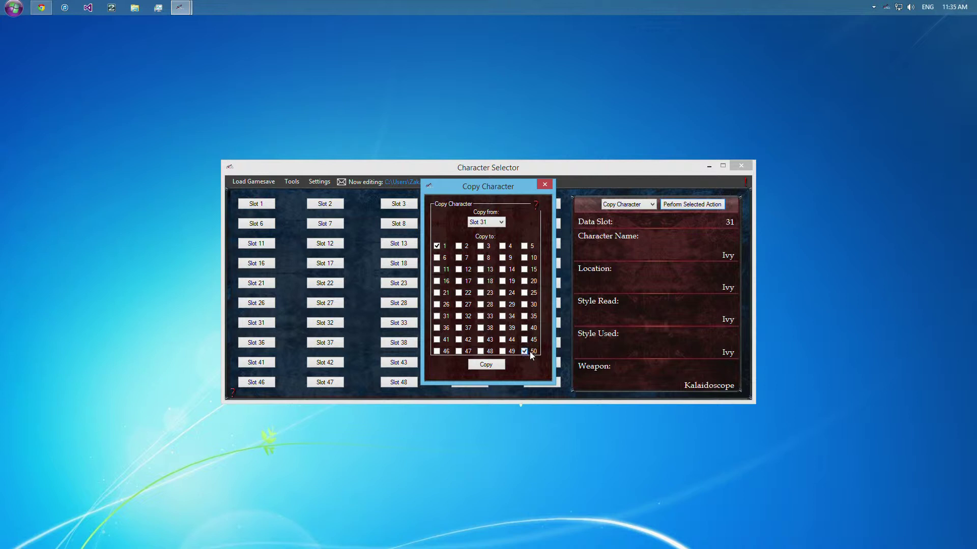
click(501, 366)
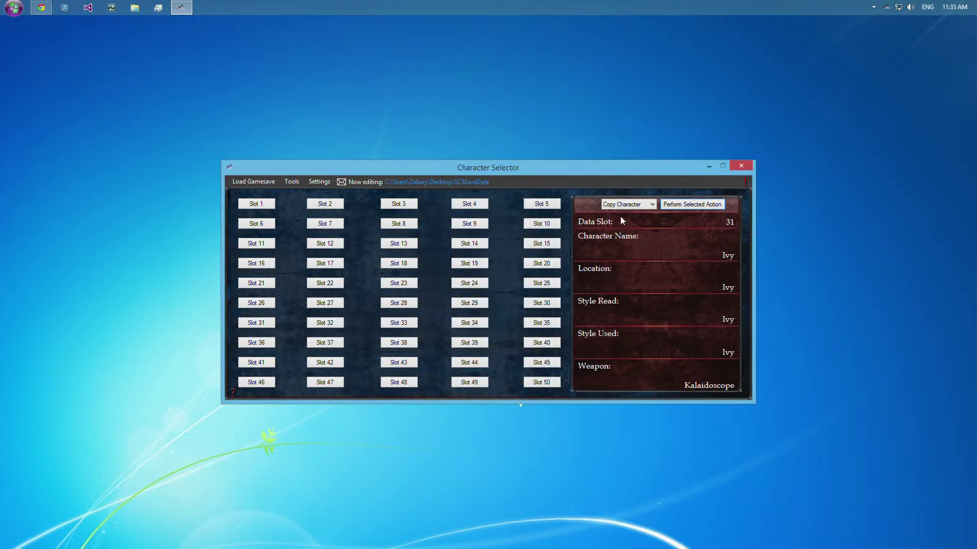
Run Move Character from slot 31, set the destination to Slot 33, and close the dialog without moving
click(628, 206)
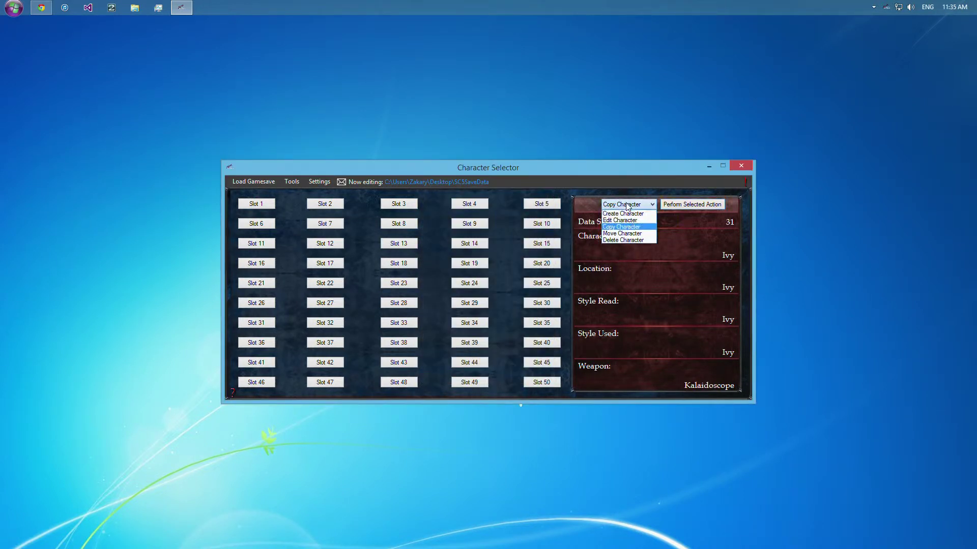
click(664, 207)
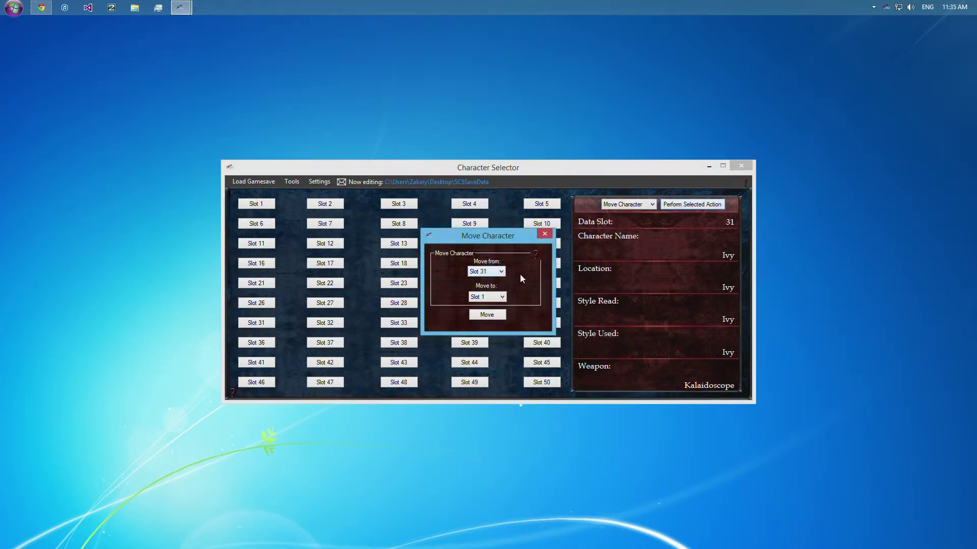
click(498, 300)
scroll(491, 326, down, 3)
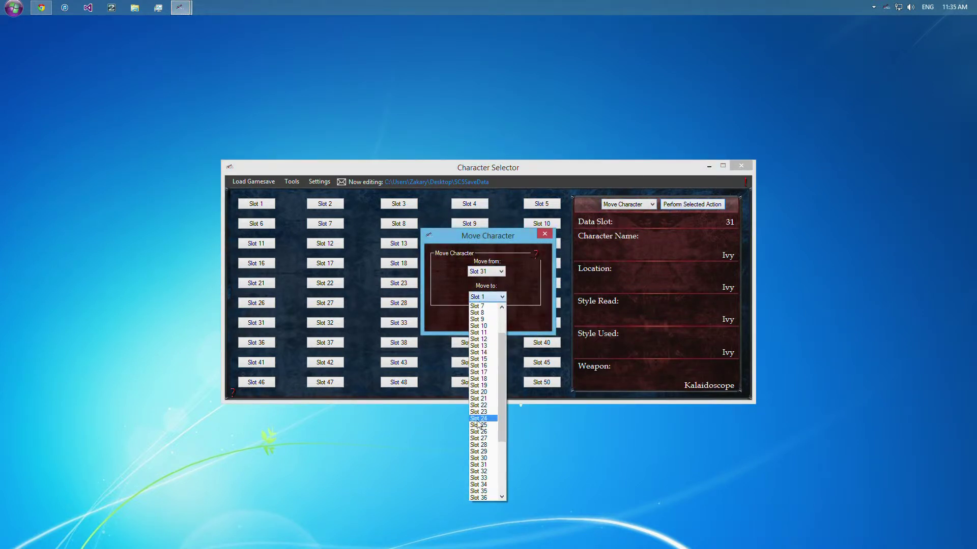
click(486, 459)
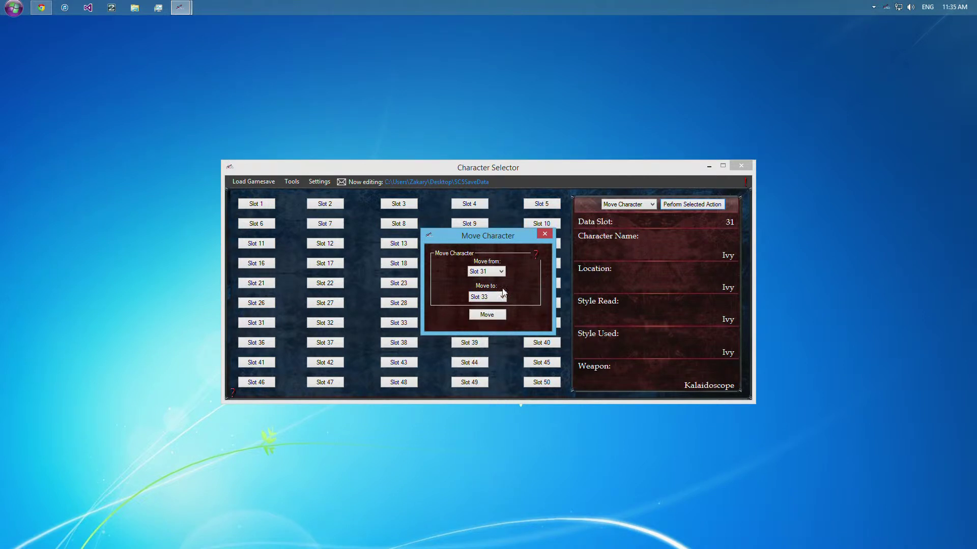
click(545, 235)
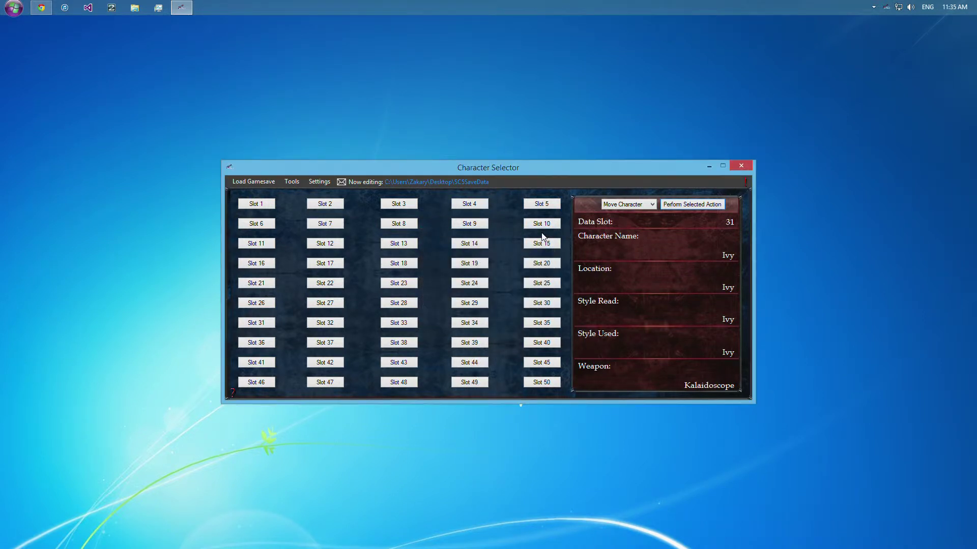
Delete the character in data slot 31 and confirm the deletion
click(628, 204)
click(617, 237)
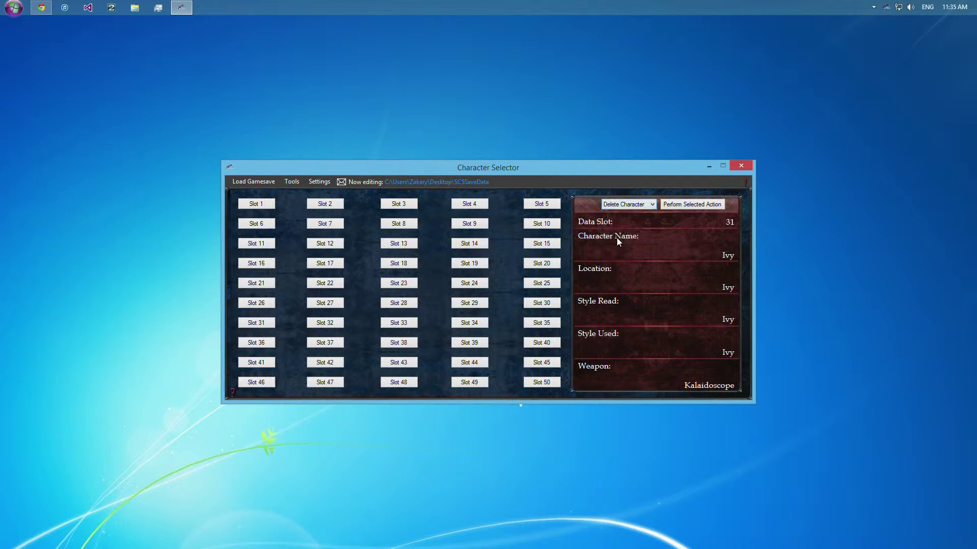
click(661, 206)
click(524, 325)
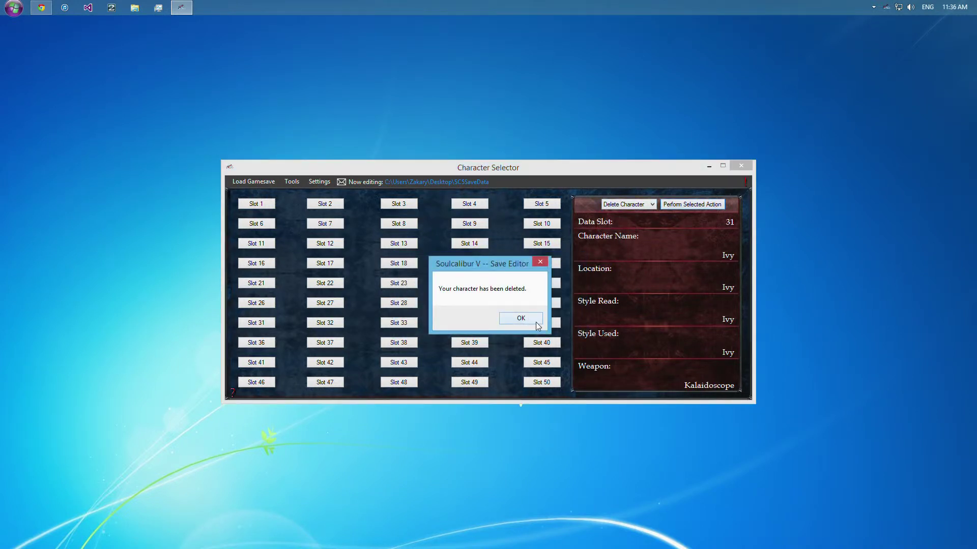
click(531, 319)
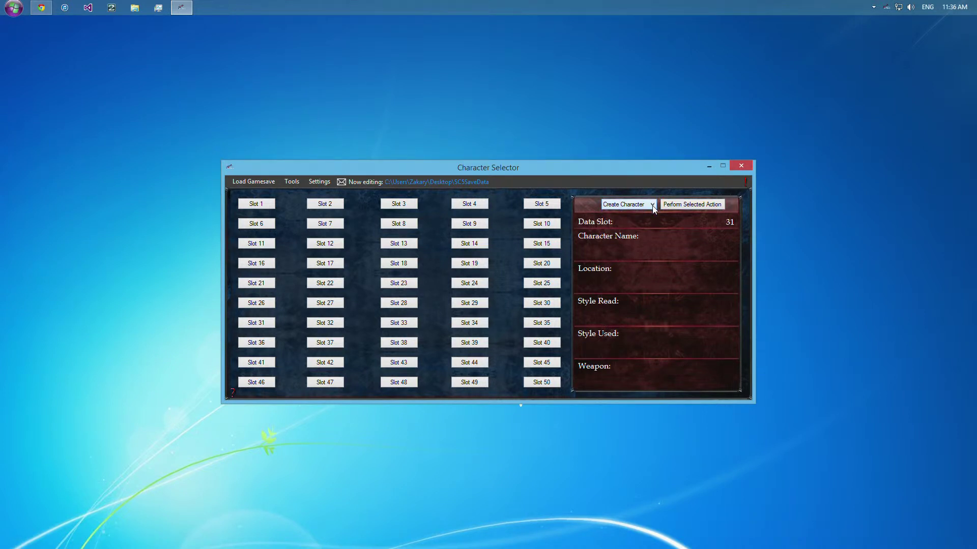
View the main editor window, then return to the character selector
click(295, 183)
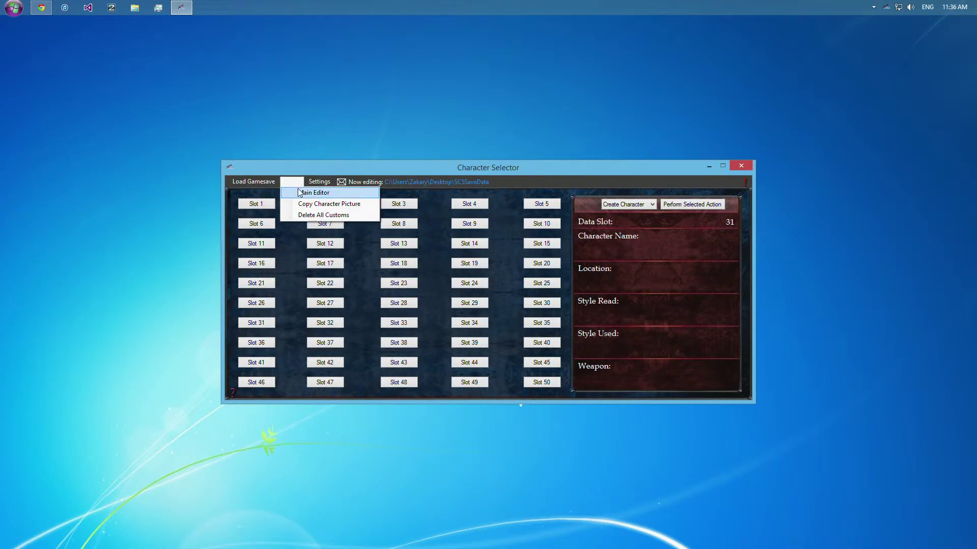
click(298, 193)
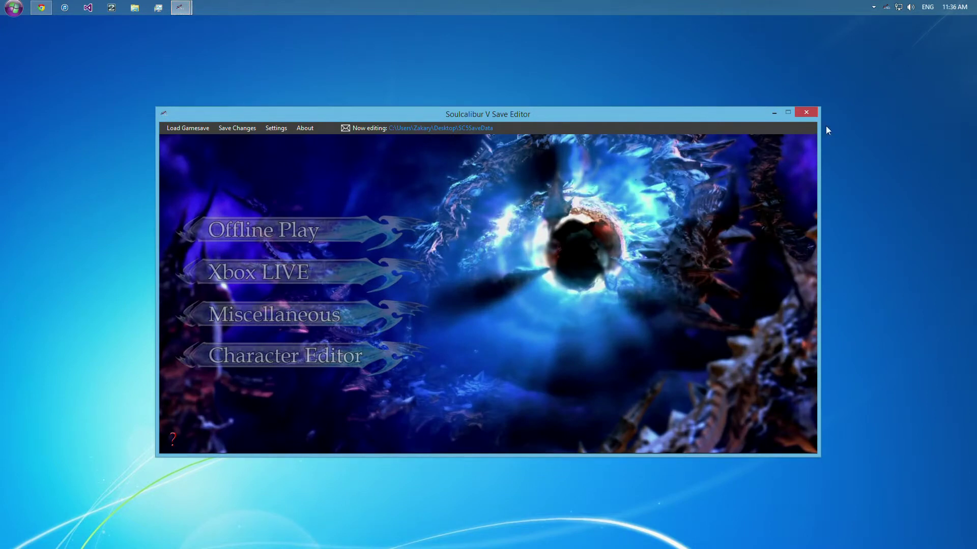
click(812, 114)
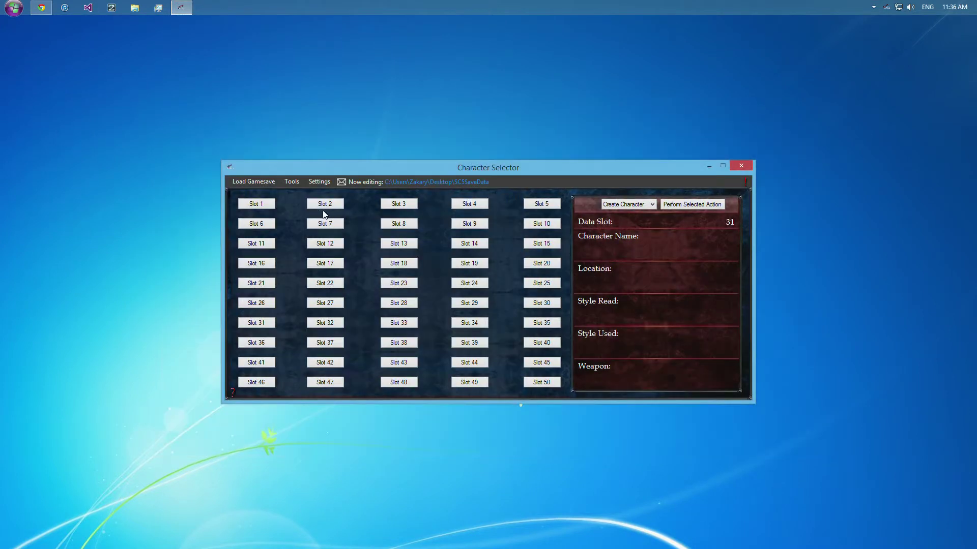
Examine the options of the Copy Character Picture tool and close it without copying
click(292, 181)
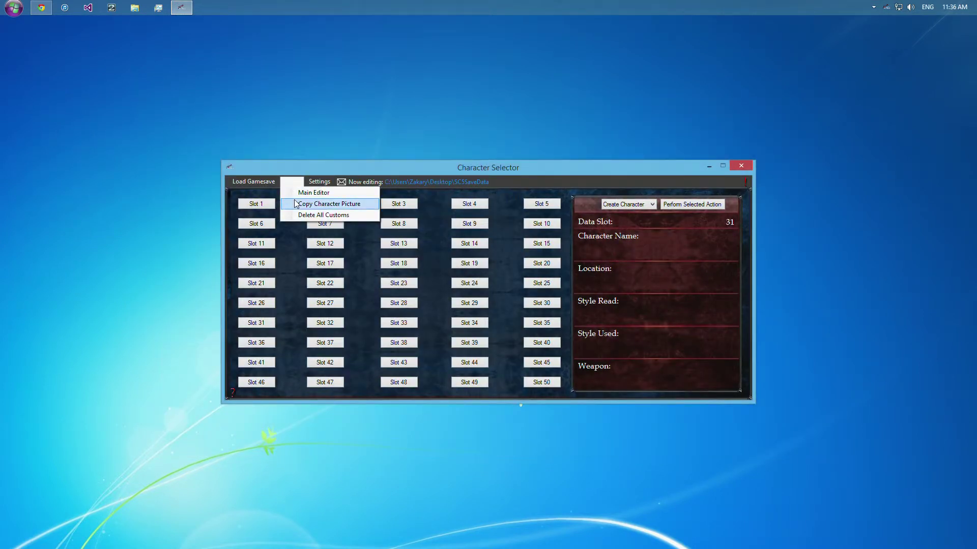
click(296, 204)
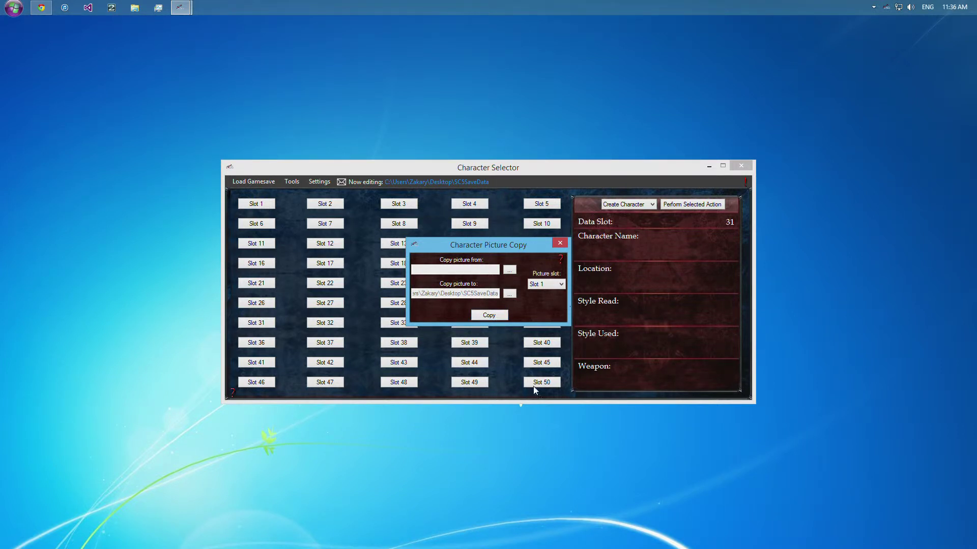
click(560, 243)
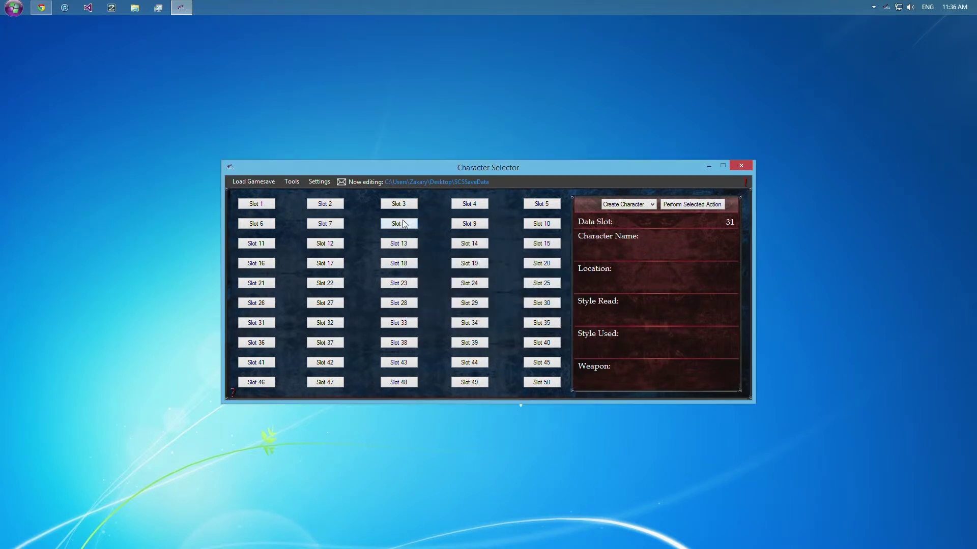
Start the Copy Character Picture tool and choose an SC5SaveData file from the SC5 Gamesaves folder as the picture source
click(294, 182)
click(293, 204)
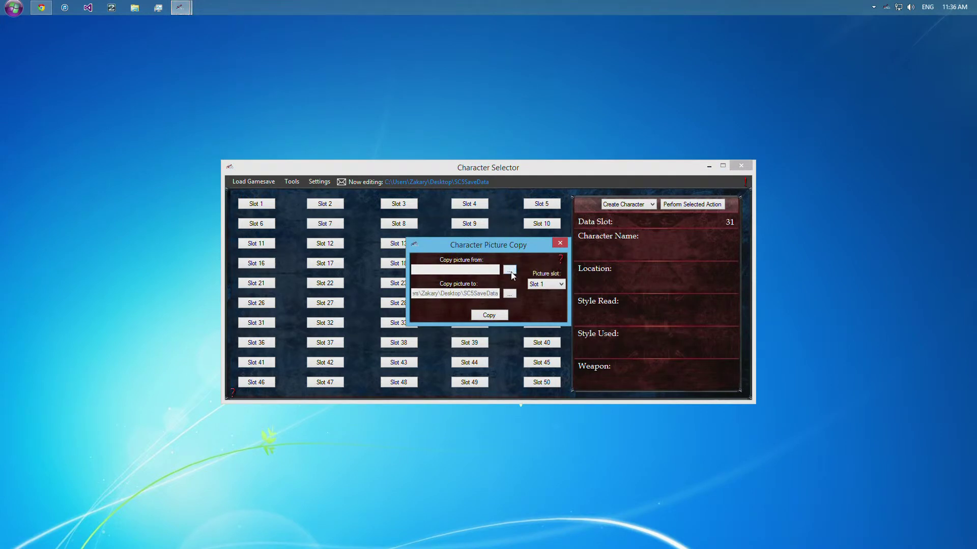
click(511, 271)
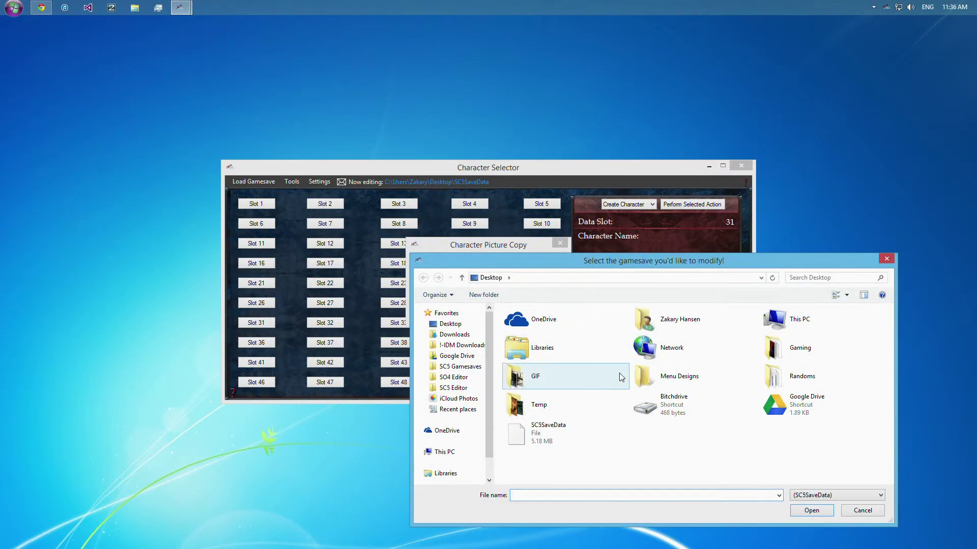
click(458, 356)
click(460, 366)
double_click(538, 349)
double_click(539, 399)
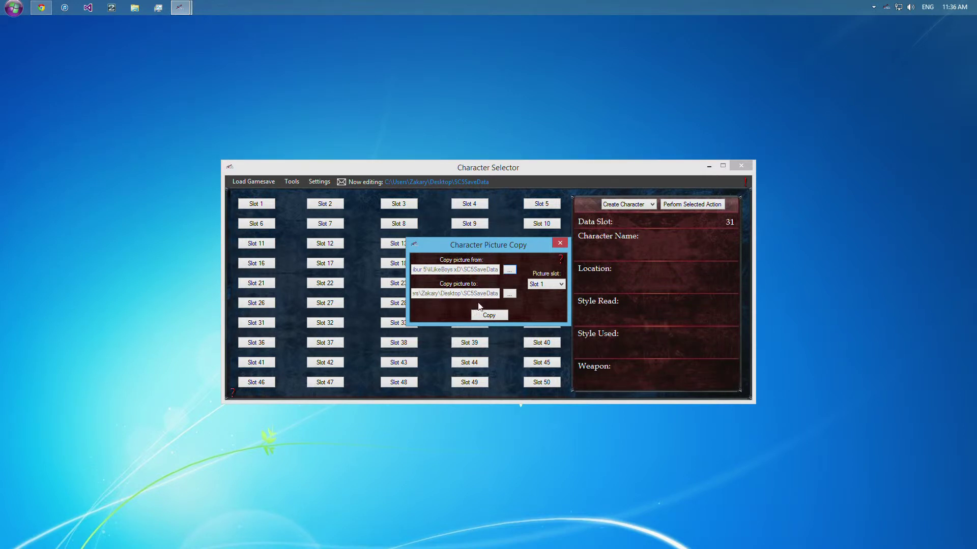
Look through the available picture slots, keep Slot 1, and close the picture copy dialog without copying
click(552, 287)
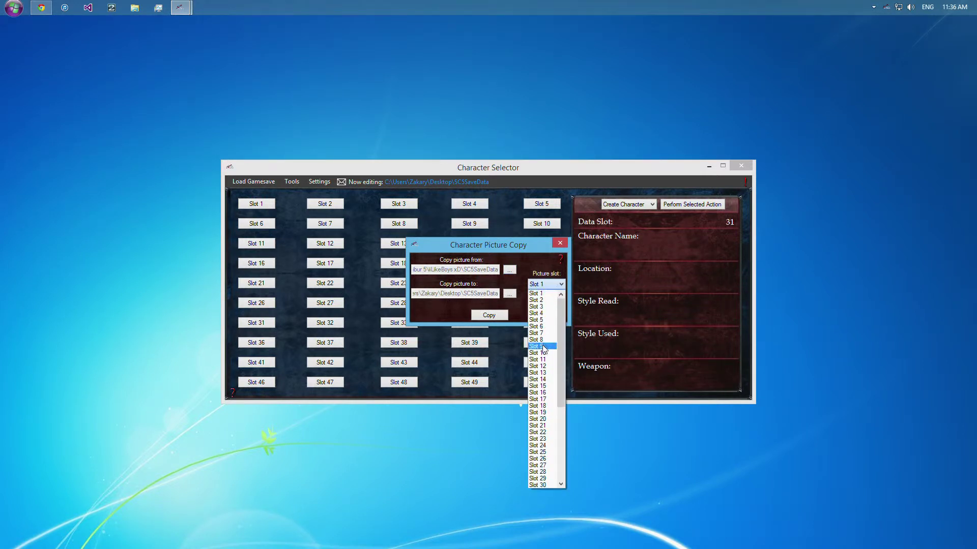
scroll(543, 348, down, 4)
scroll(543, 356, down, 1)
click(545, 374)
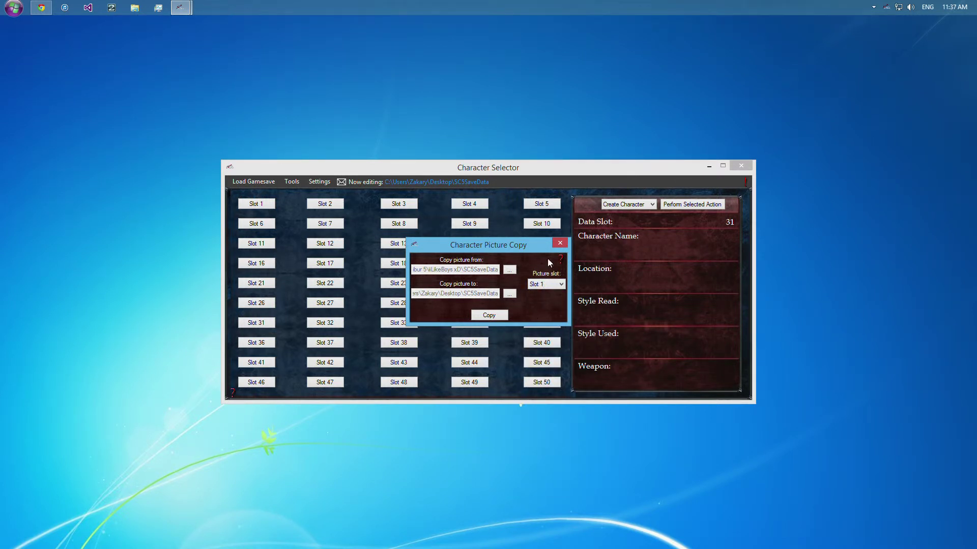
click(559, 244)
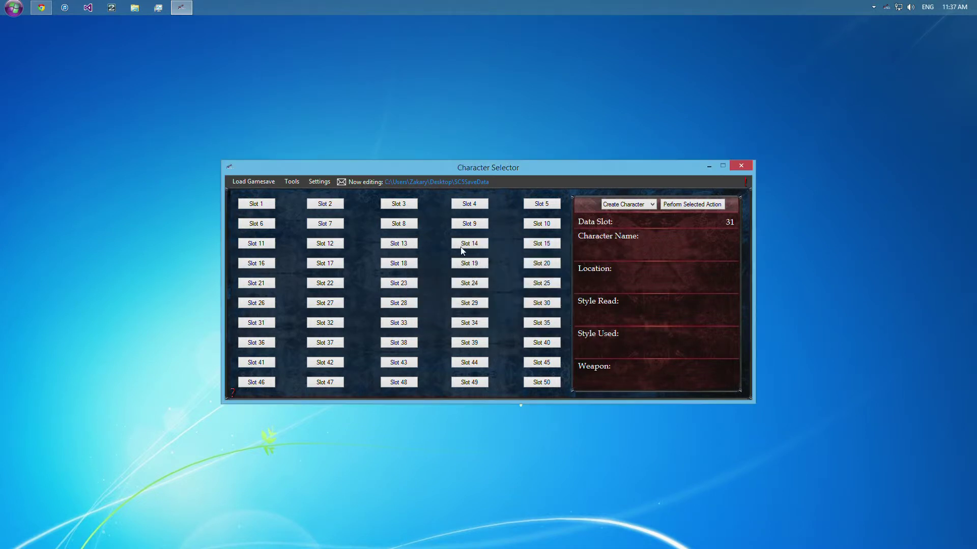
Run the Delete All Customs tool and decline the deletion of all characters
click(300, 183)
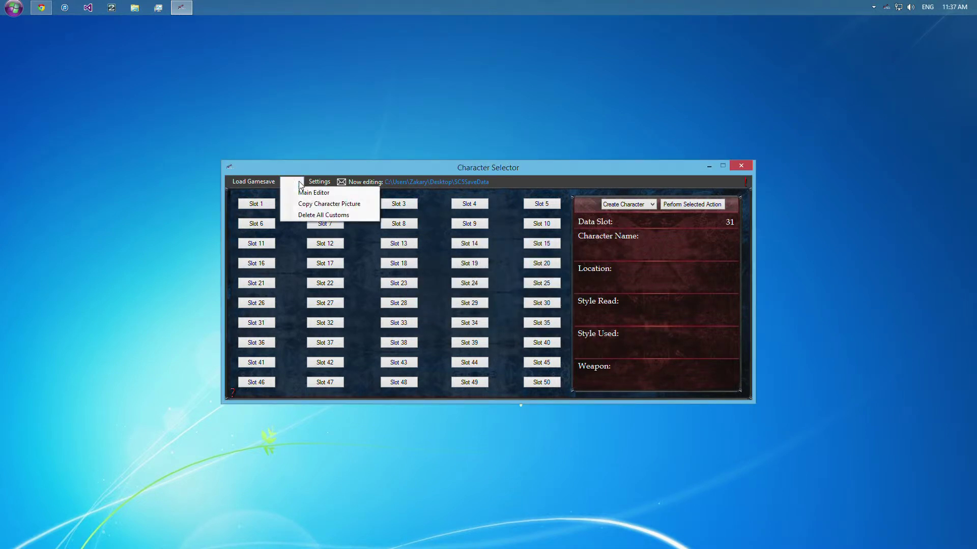
click(300, 212)
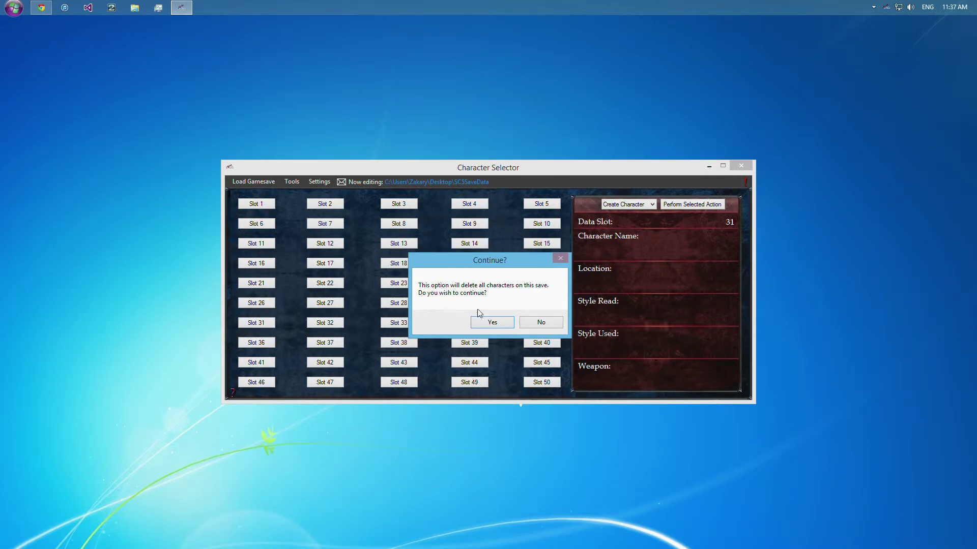
click(541, 322)
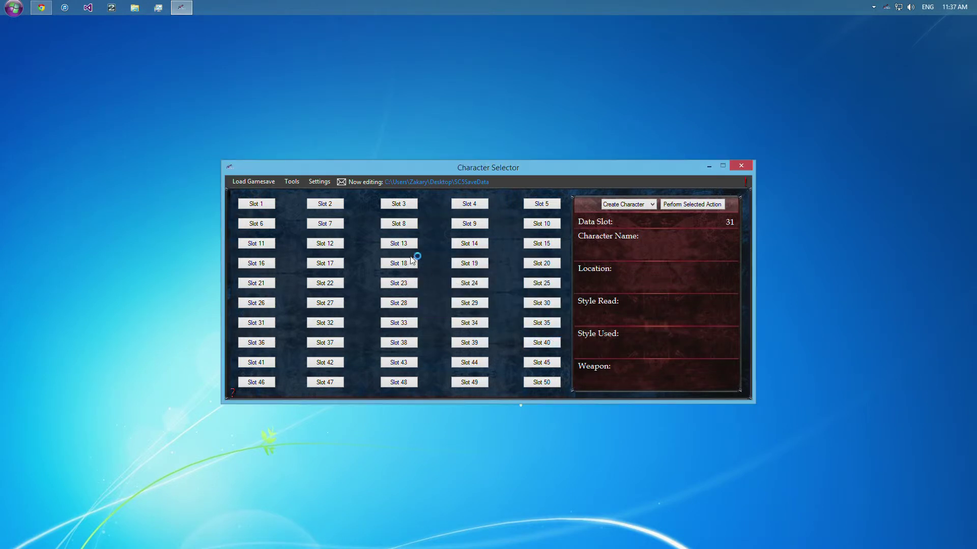
View the character details of Slot 1 and Slot 46, then return to Slot 1
click(269, 209)
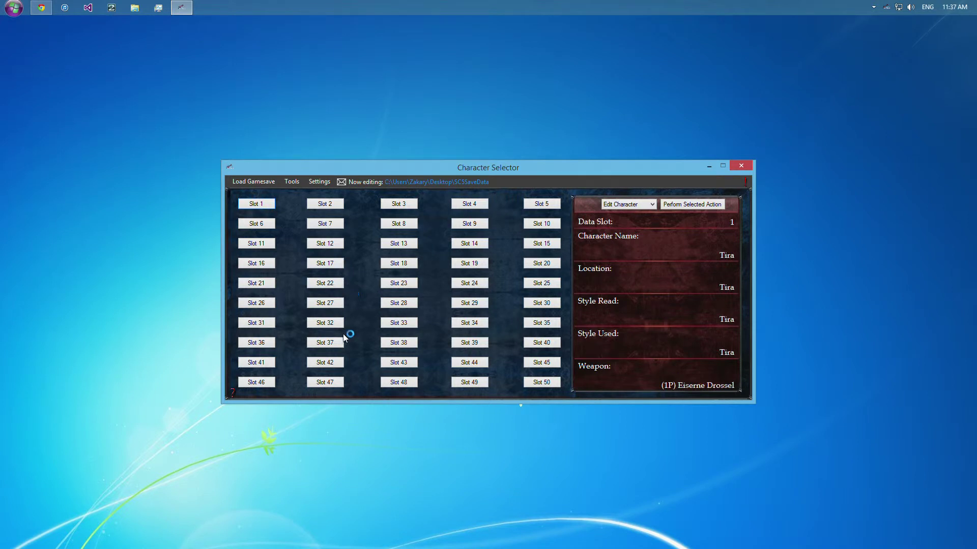
click(270, 383)
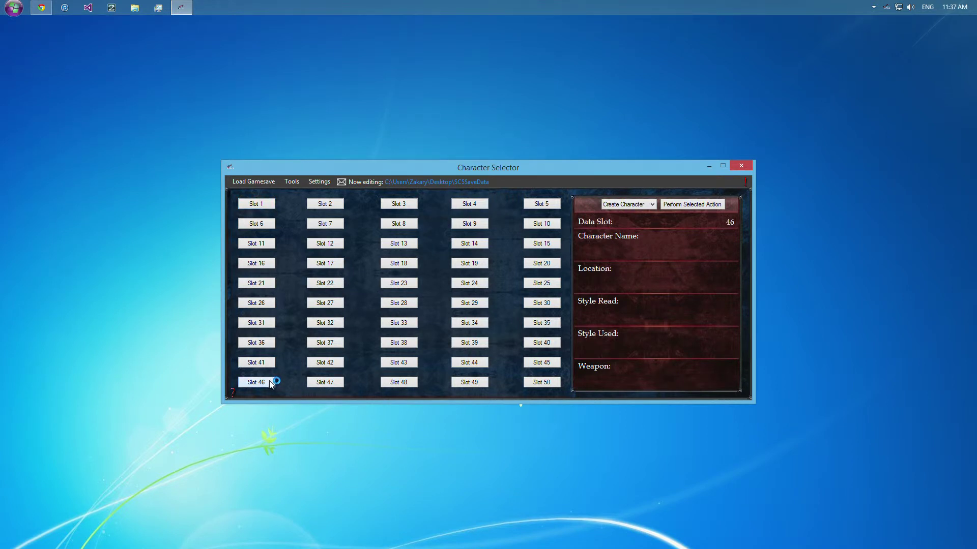
click(271, 210)
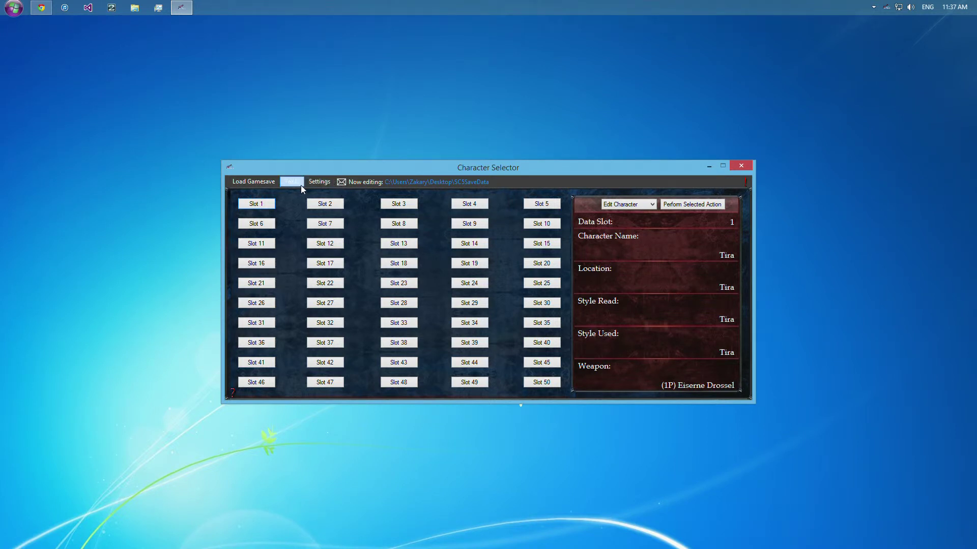
View the message form from the character selector, close it, and switch to the main editor
click(342, 183)
click(618, 170)
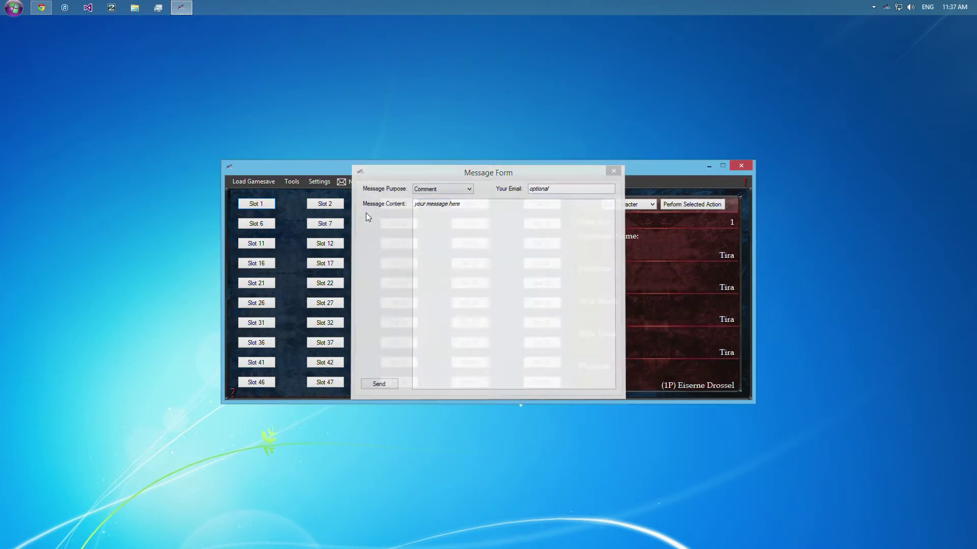
click(294, 187)
click(299, 191)
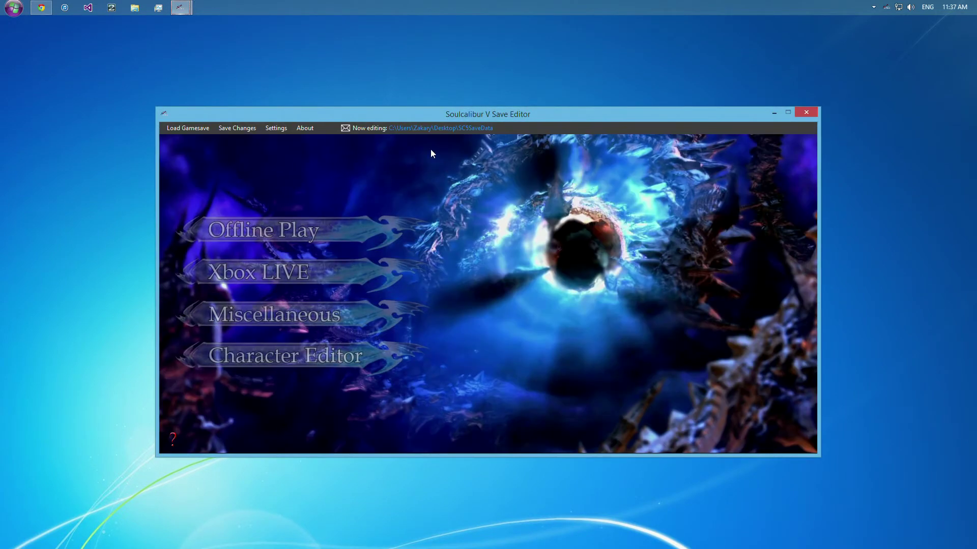
Open the message form in the main editor and examine its message purpose options
click(346, 129)
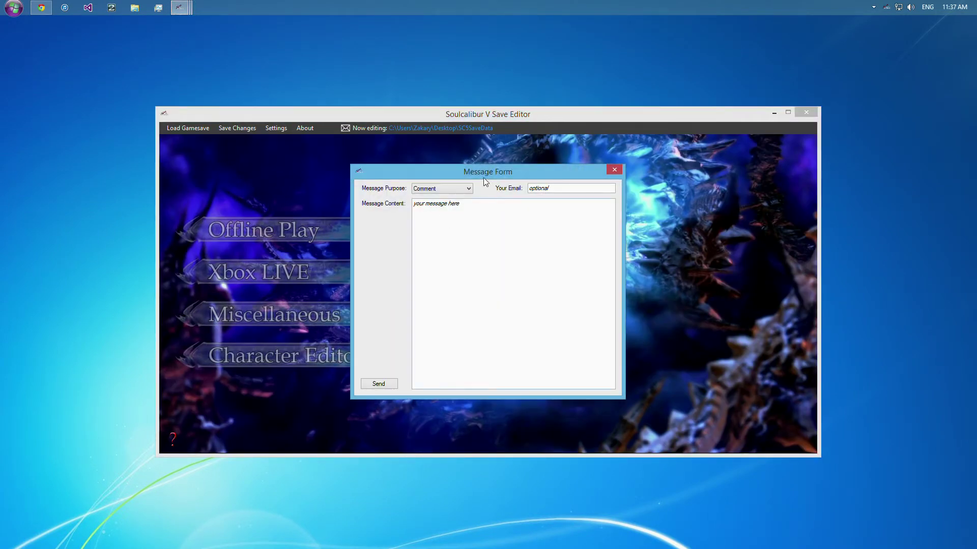
click(468, 188)
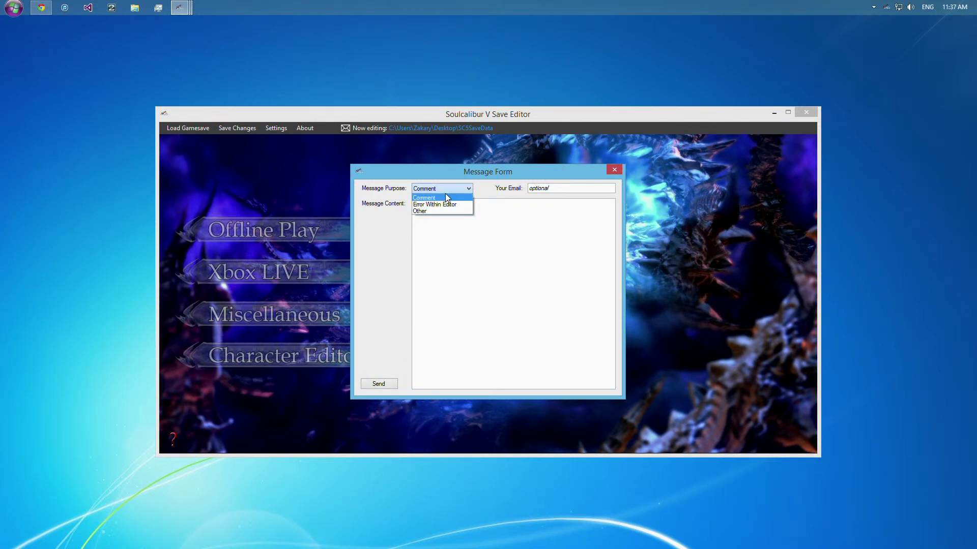
click(444, 204)
scroll(436, 219, down, 1)
scroll(439, 222, up, 2)
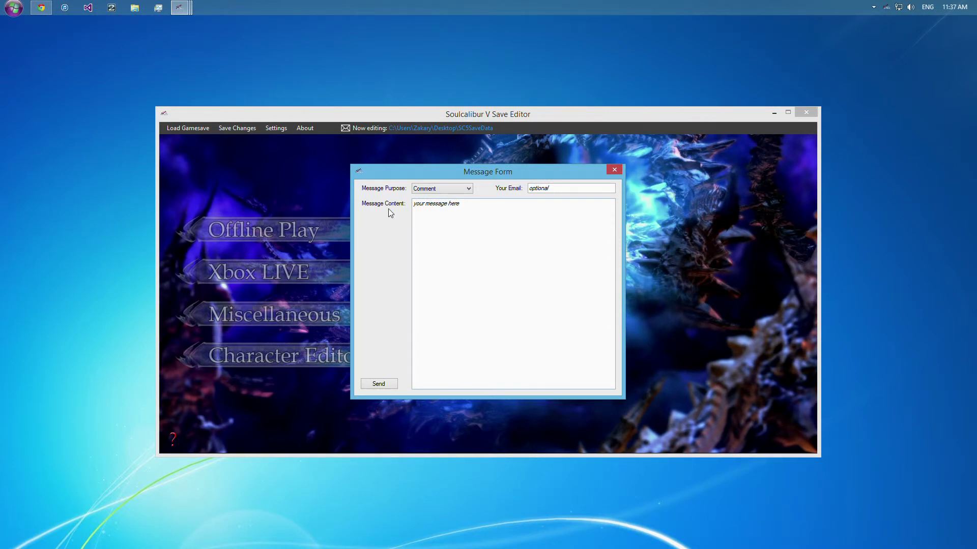
Set the message purpose to Error Within Editor, check the message and email fields, and close the form without sending
click(468, 188)
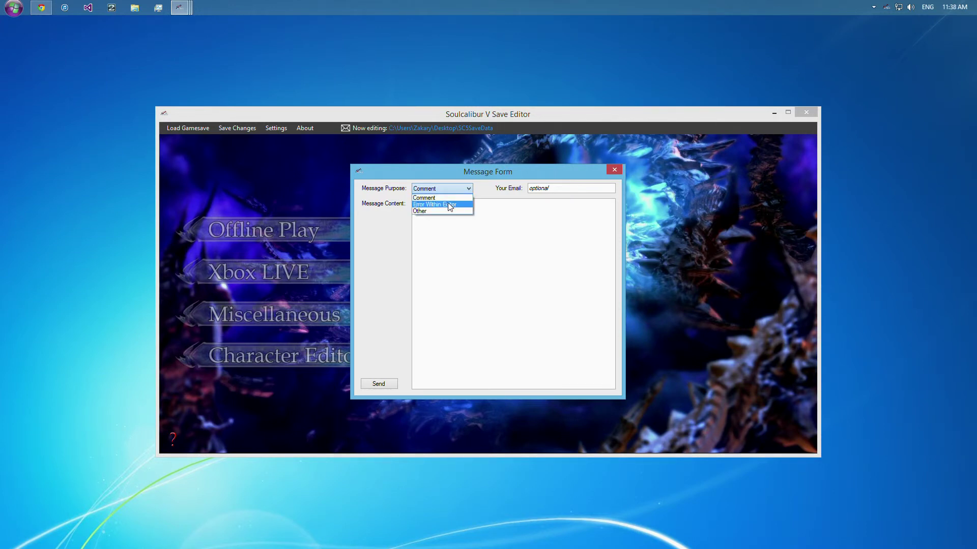
click(450, 205)
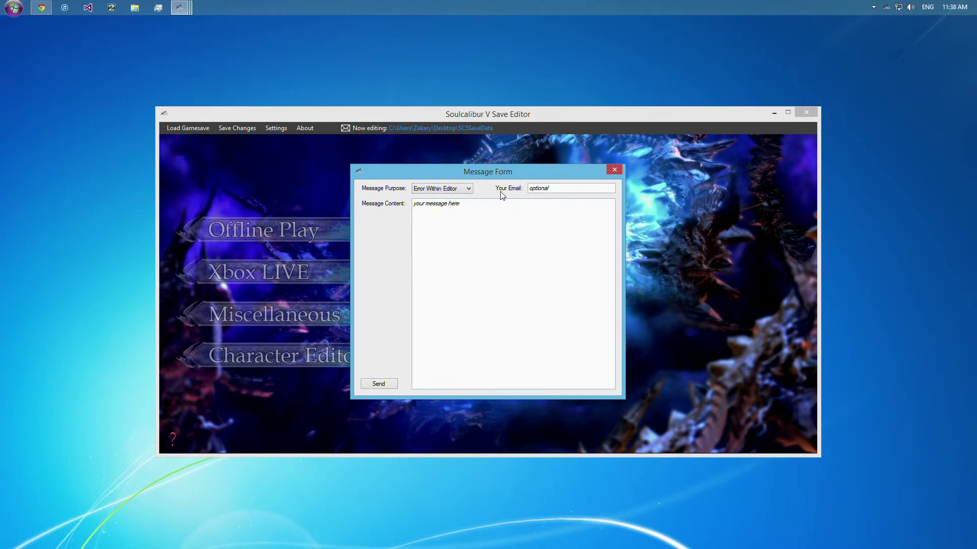
click(446, 233)
click(579, 189)
click(614, 171)
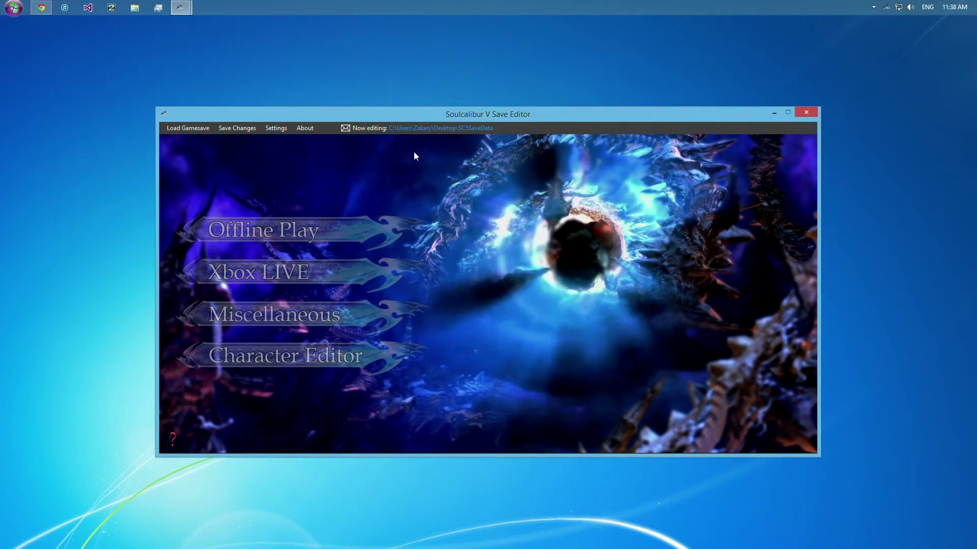
Return to the character selector, view its message form again, and close it without sending
click(806, 112)
click(345, 184)
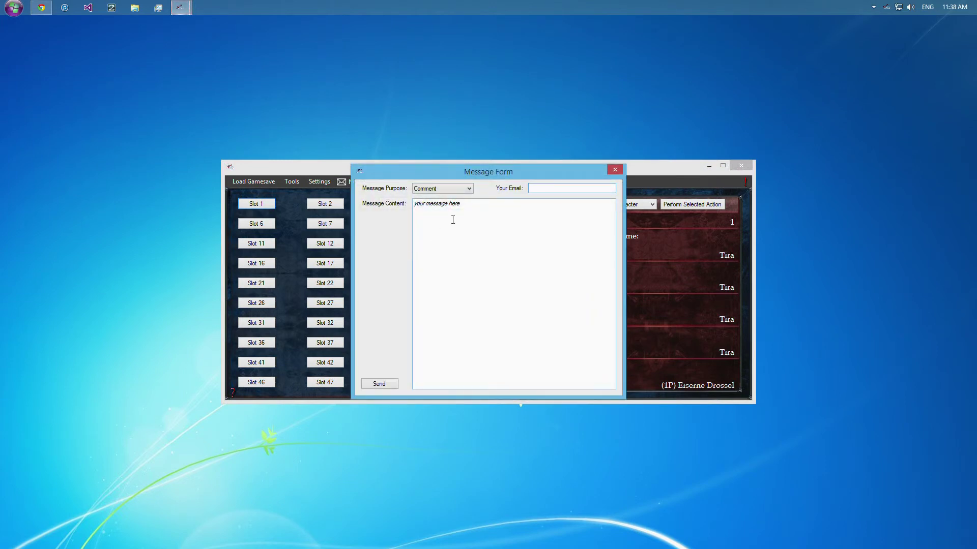
click(613, 171)
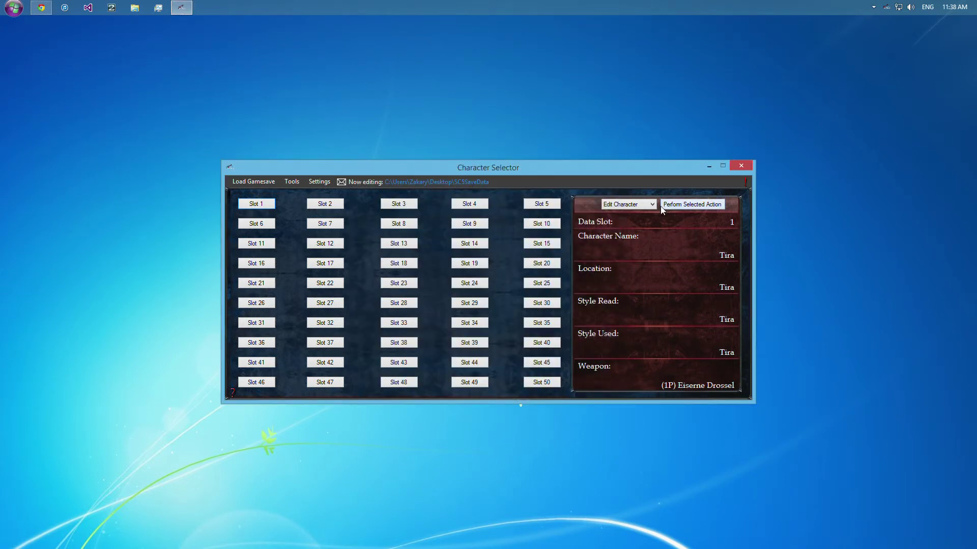
Open Tira in data slot 1 for editing, then exit the character editor and discard any changes
click(675, 209)
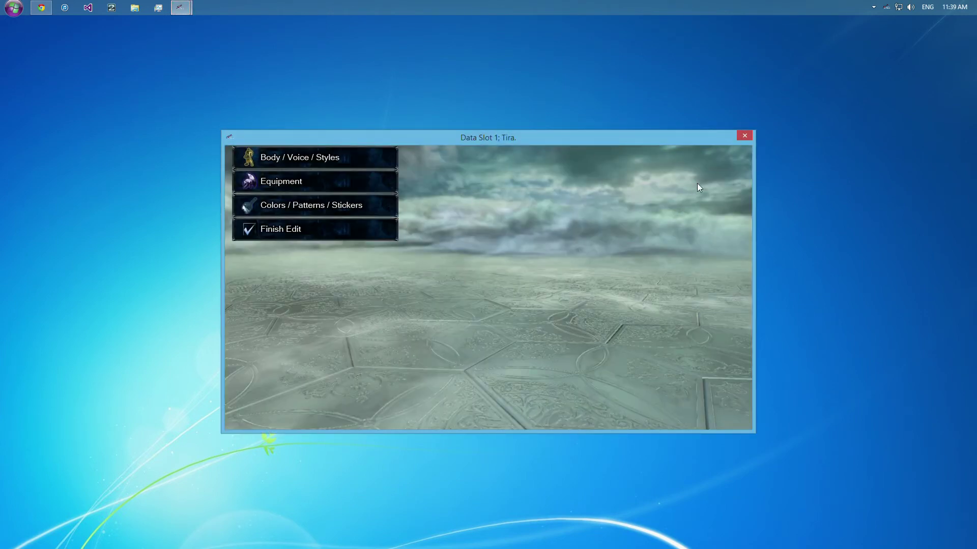
click(745, 136)
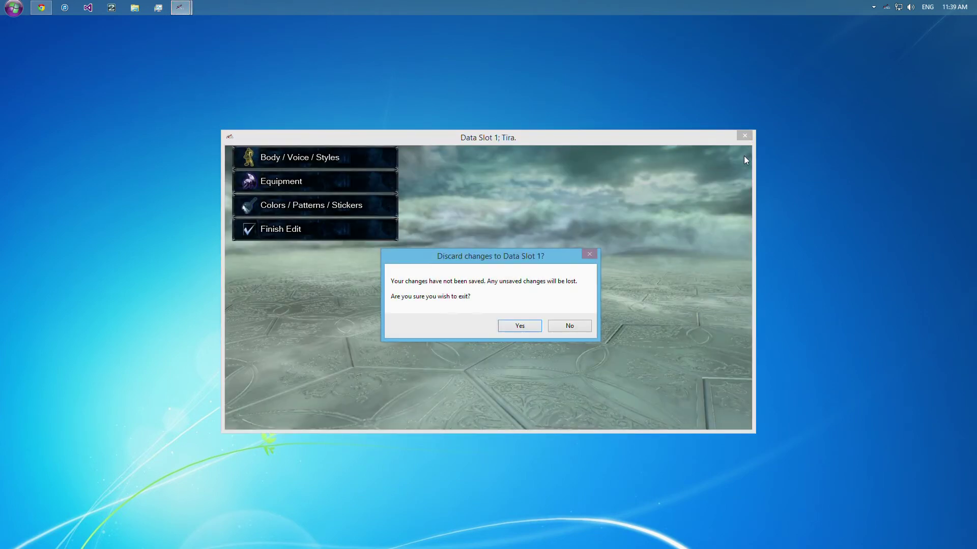
click(518, 327)
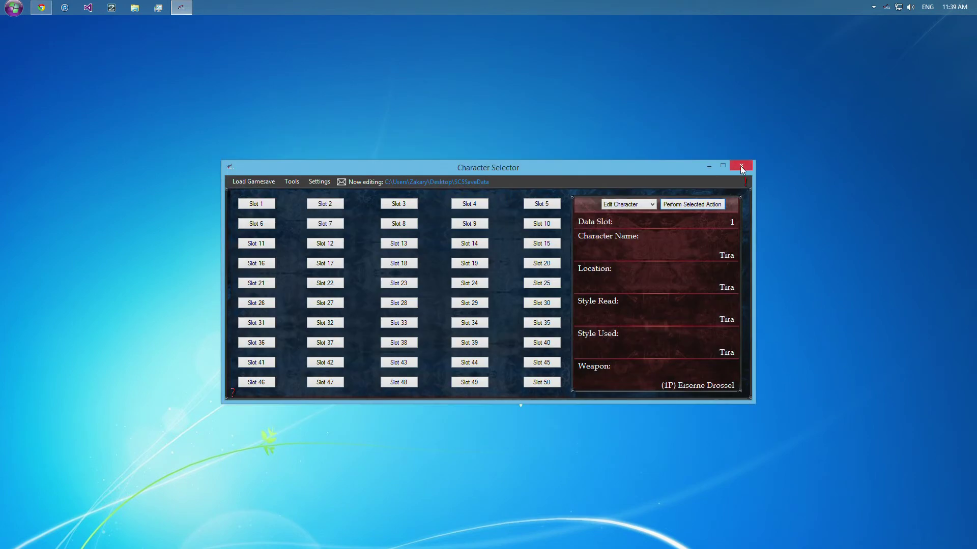
Close the character selector, reopen it from the editor idling in the background, and dismiss the gamesave loaded notice
click(740, 167)
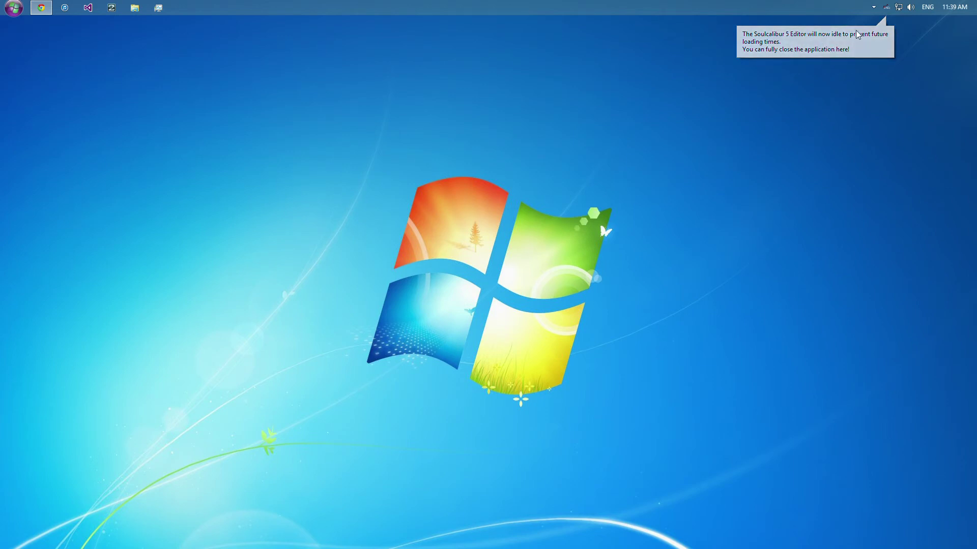
click(874, 7)
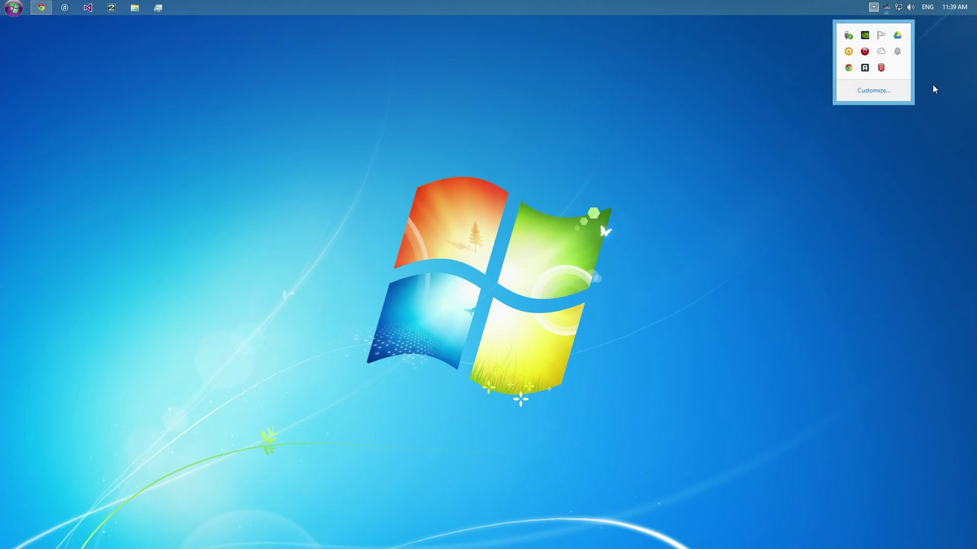
click(763, 63)
right_click(886, 8)
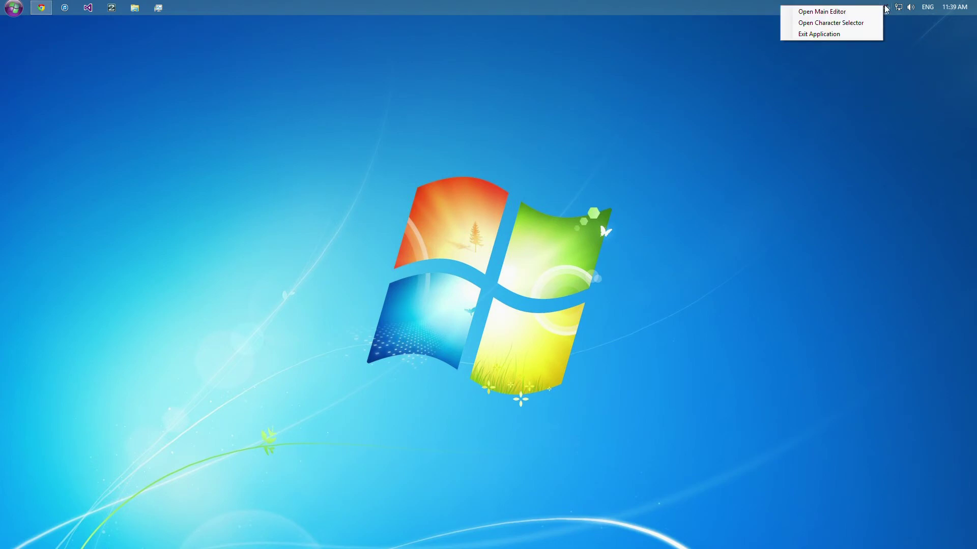
right_click(890, 10)
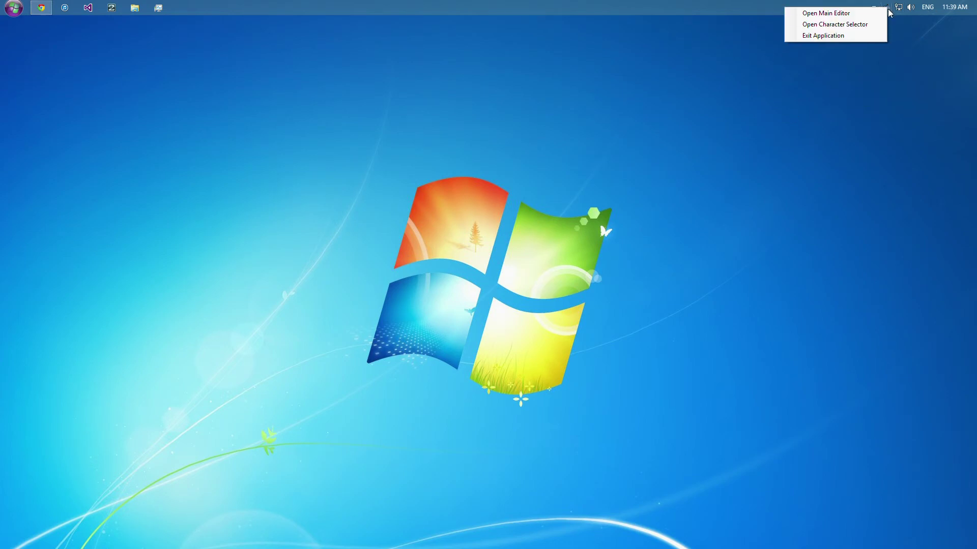
click(854, 24)
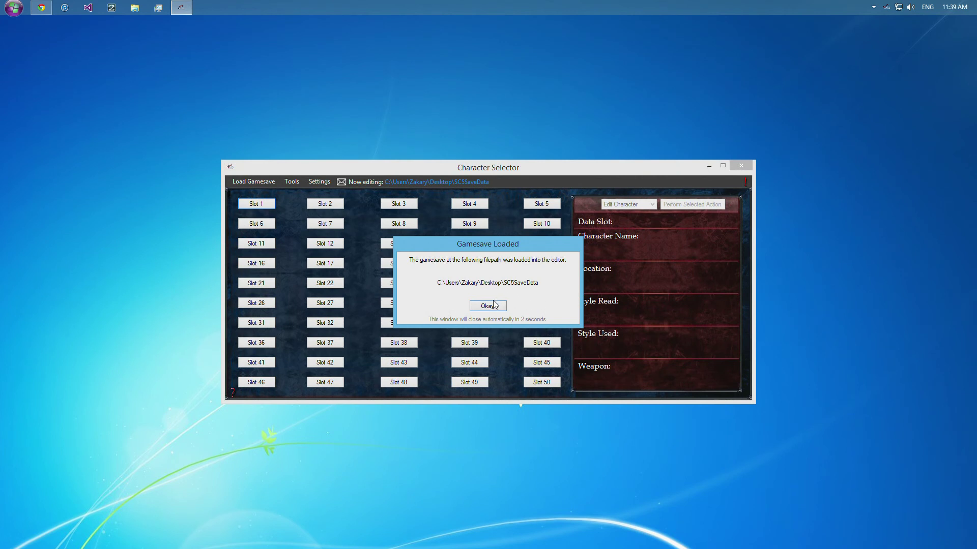
click(492, 306)
View the character details of Slot 49, Slot 1 and Slot 19
click(470, 386)
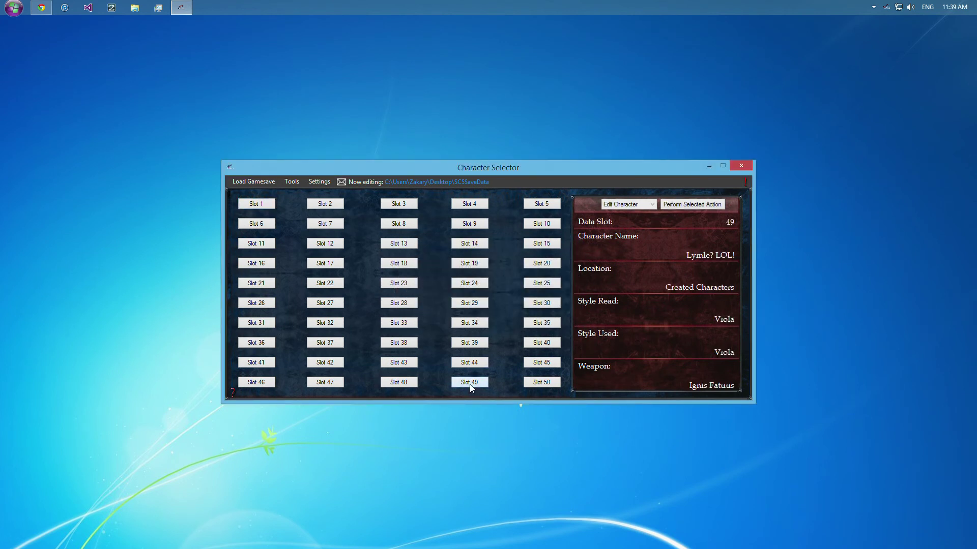
click(256, 205)
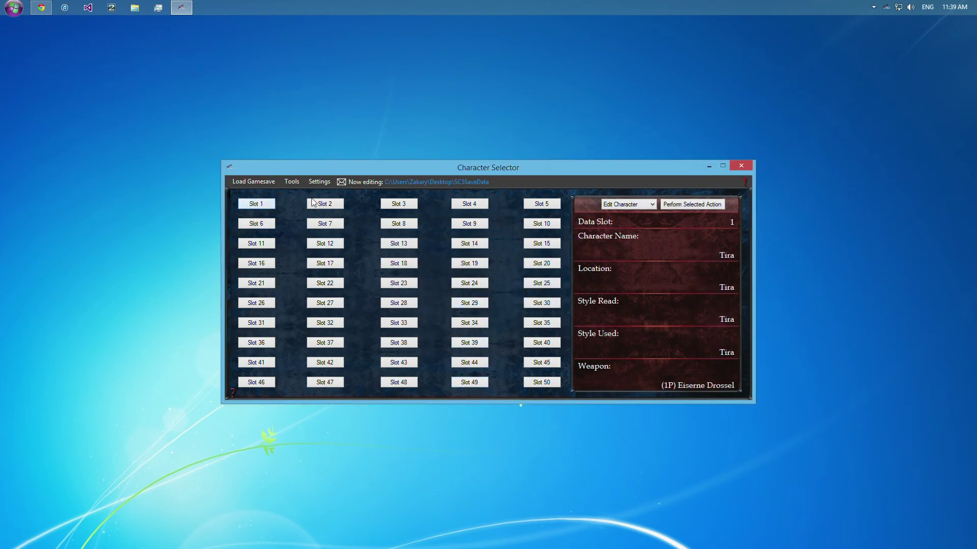
click(477, 266)
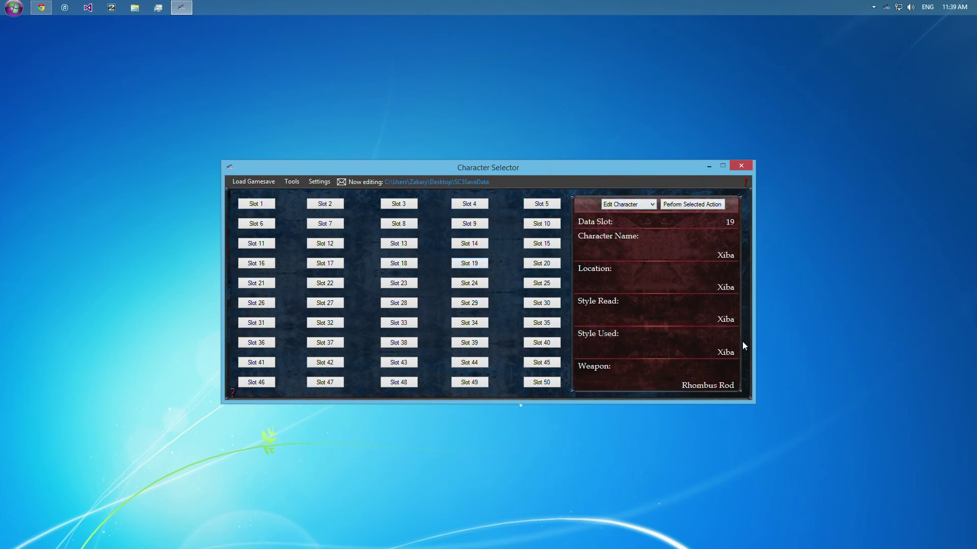
Open Xiba in data slot 19 for editing, then exit the character editor and discard any changes
click(667, 208)
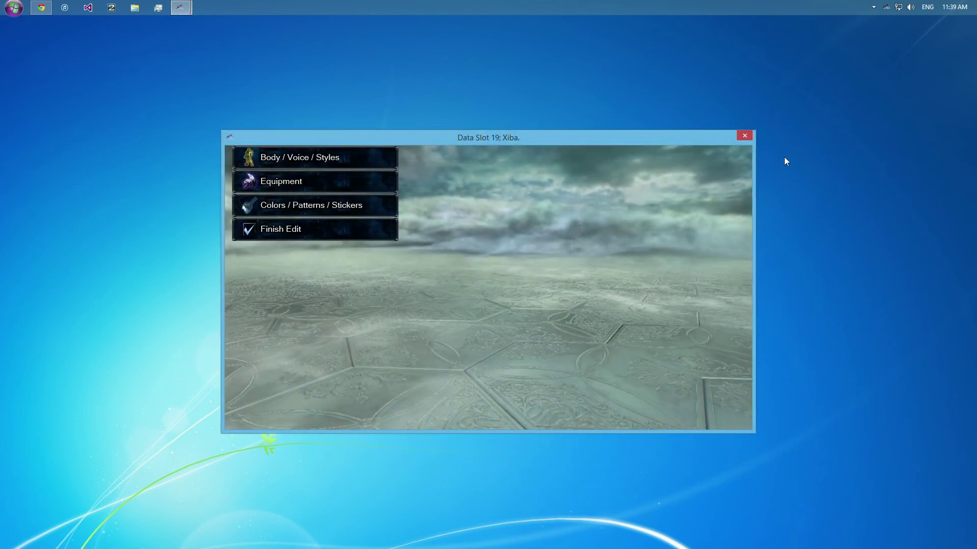
click(745, 136)
click(503, 324)
Select Slot 1 and open Tira for editing
click(250, 204)
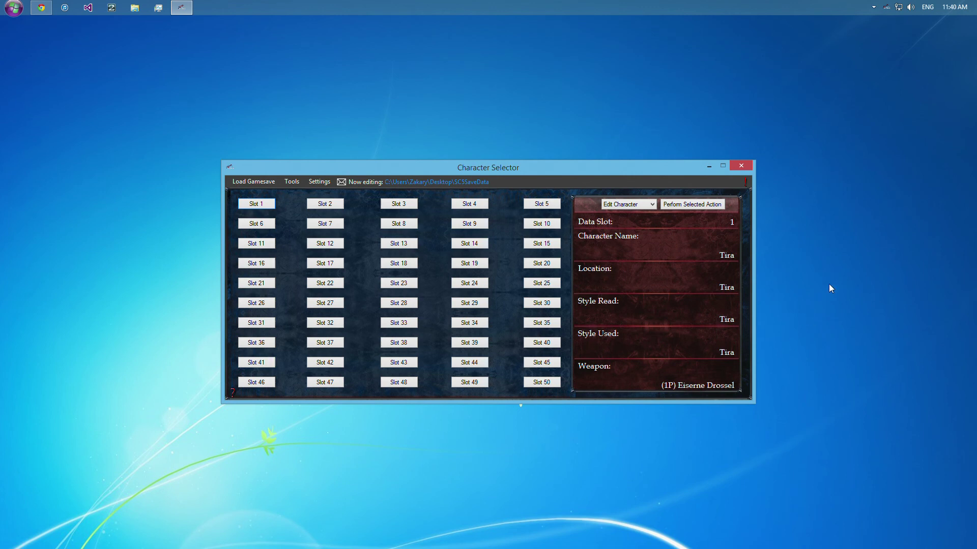
click(704, 205)
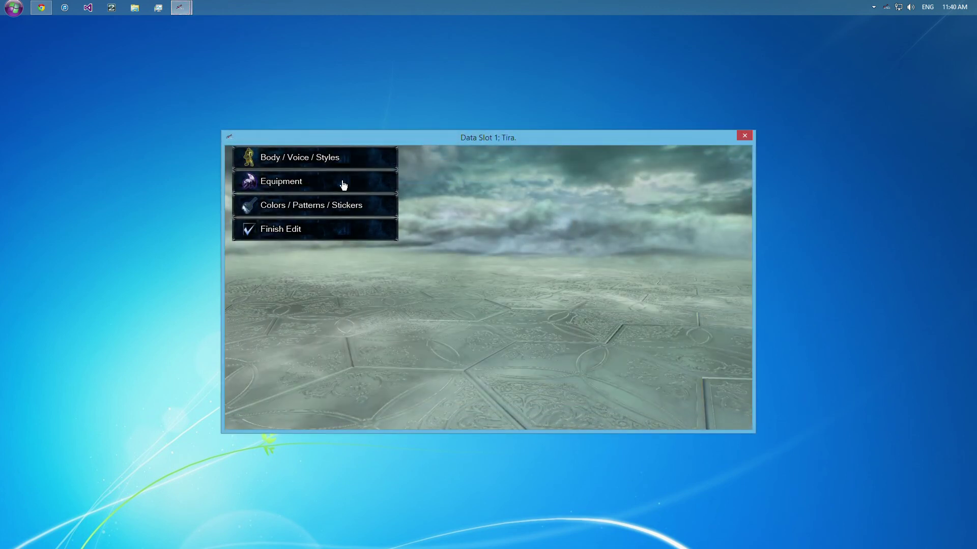